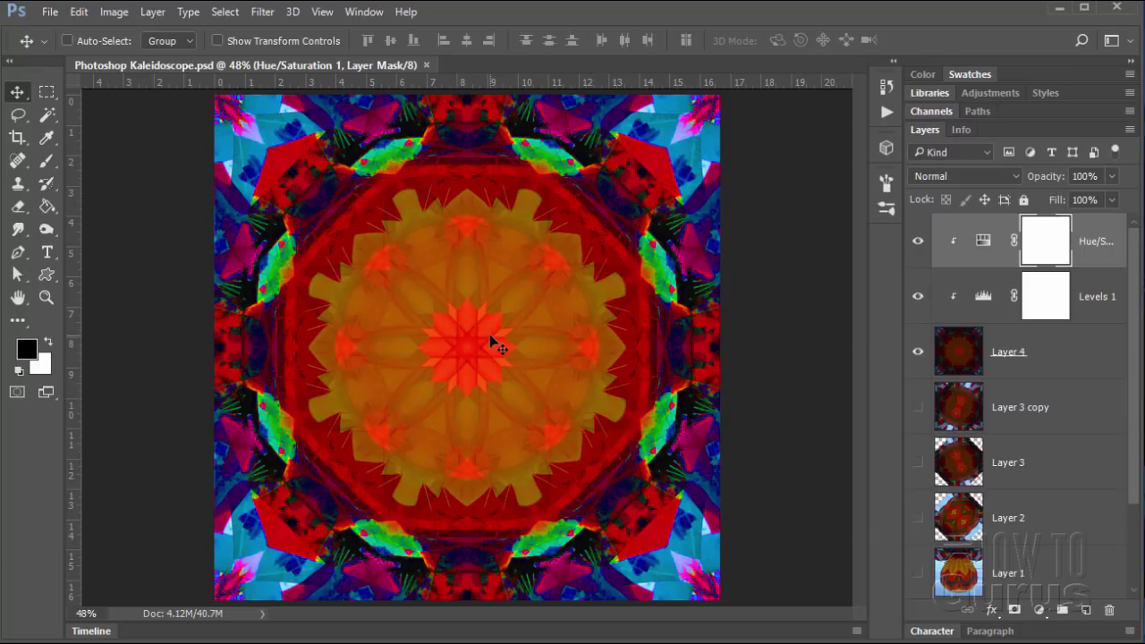
Close the finished kaleidoscope and reopen hot-air-balloon-stock-photo.jpg from recent files.
{"action": "left_click", "coordinate": [427, 65]}
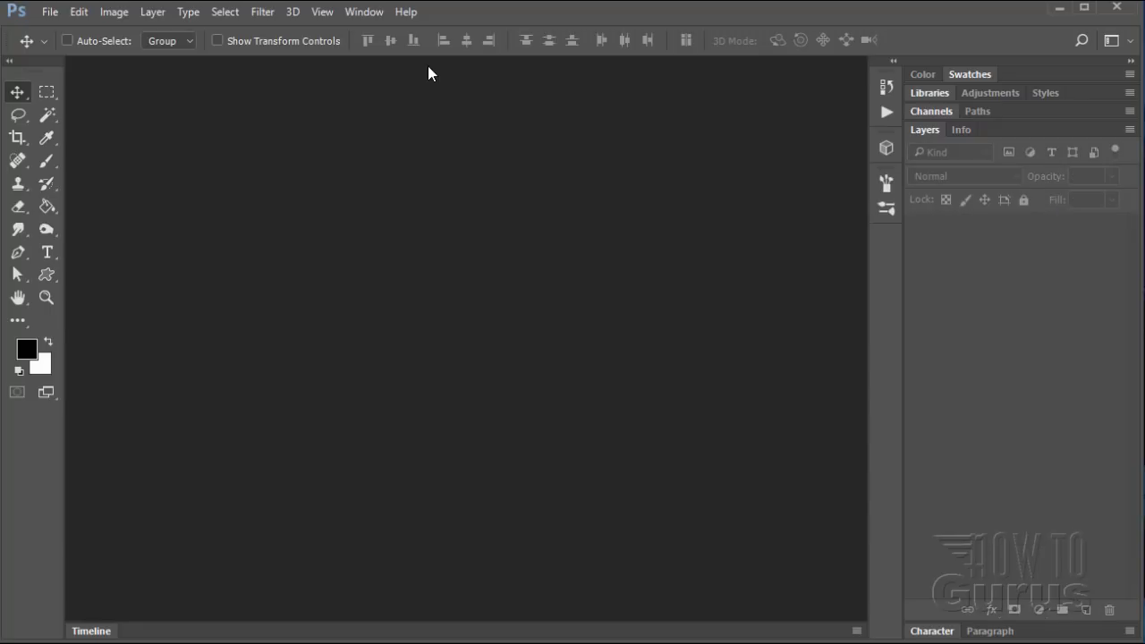
{"action": "left_click", "coordinate": [50, 13]}
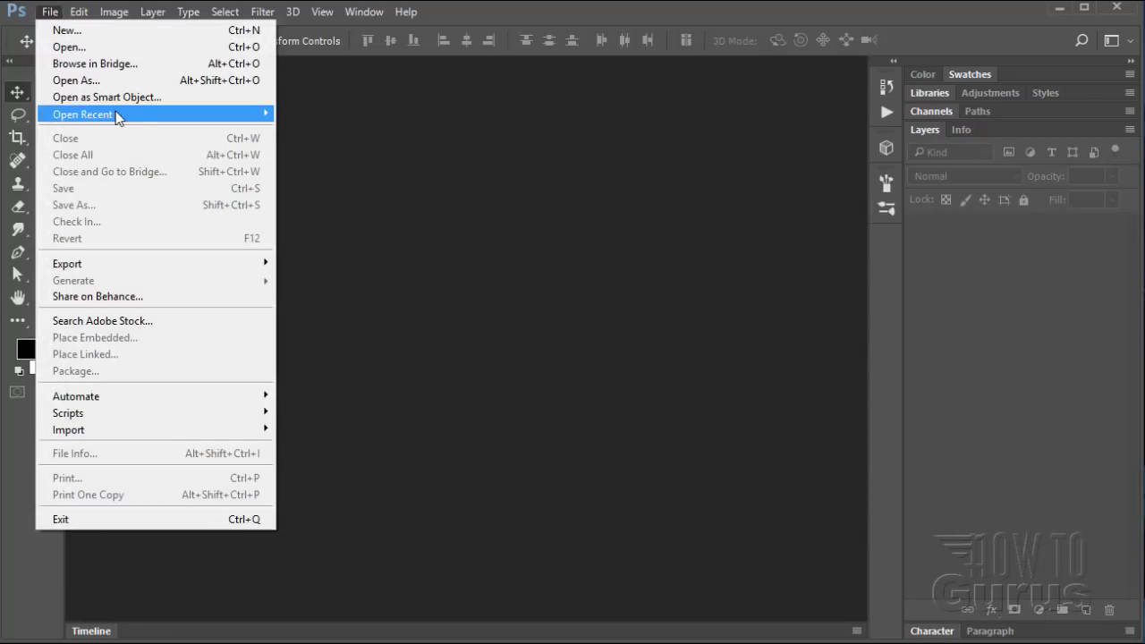
{"action": "mouse_move", "coordinate": [189, 114]}
{"action": "left_click", "coordinate": [346, 130]}
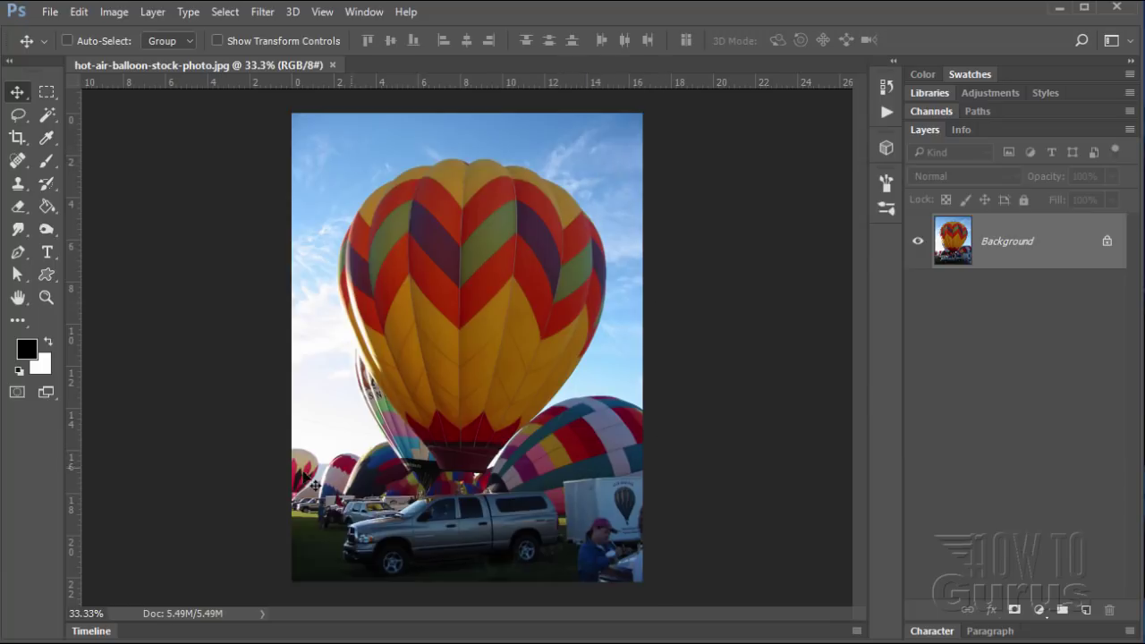
Crop the photo to a 1:1 square with the big balloon positioned lower in frame.
{"action": "left_click", "coordinate": [17, 137]}
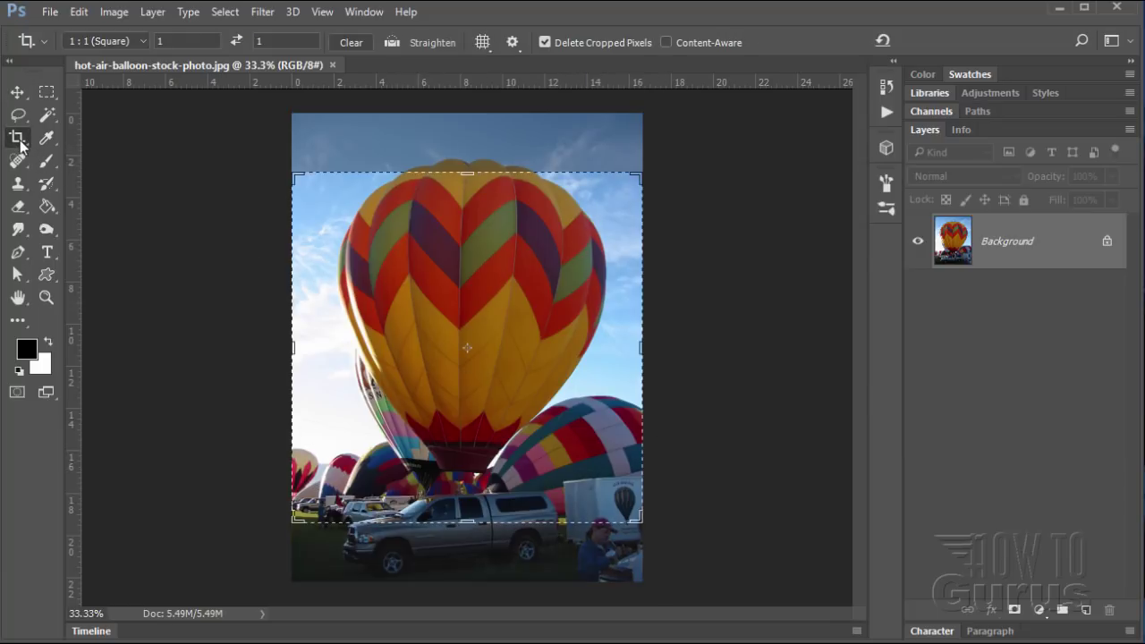
{"action": "left_click", "coordinate": [142, 41]}
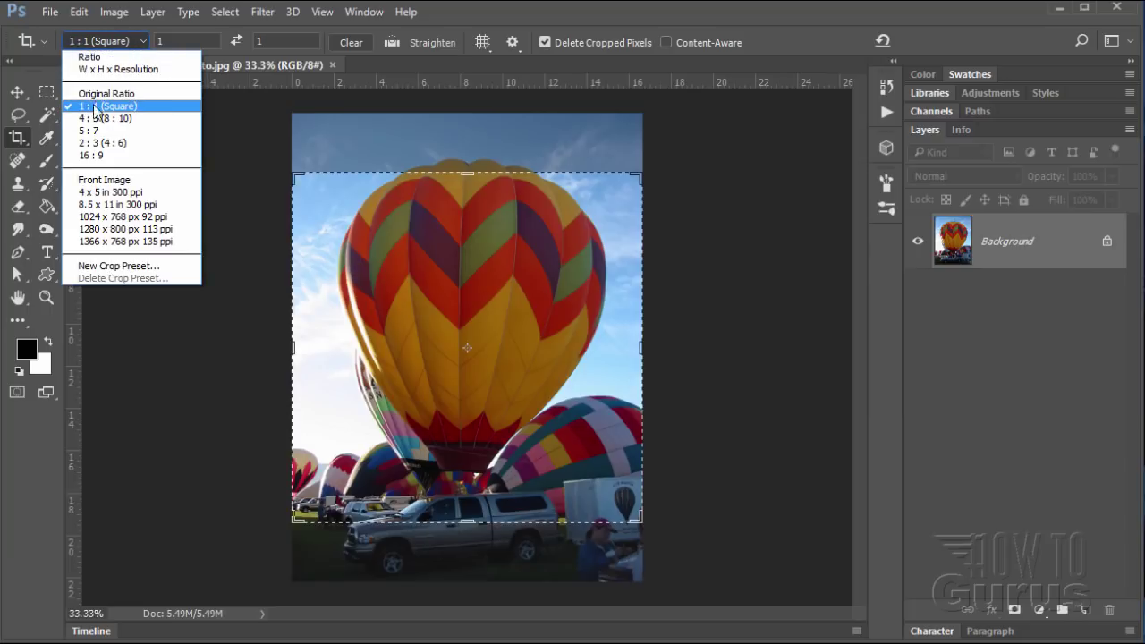
{"action": "left_click", "coordinate": [138, 106]}
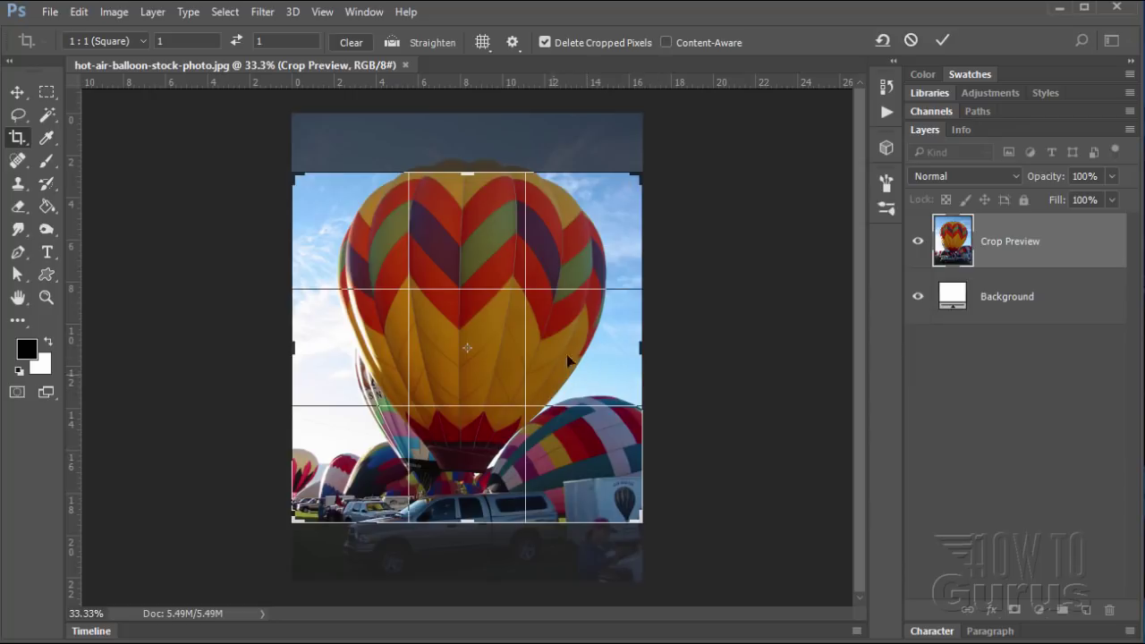
{"action": "left_click_drag", "start_coordinate": [572, 320], "coordinate": [575, 352]}
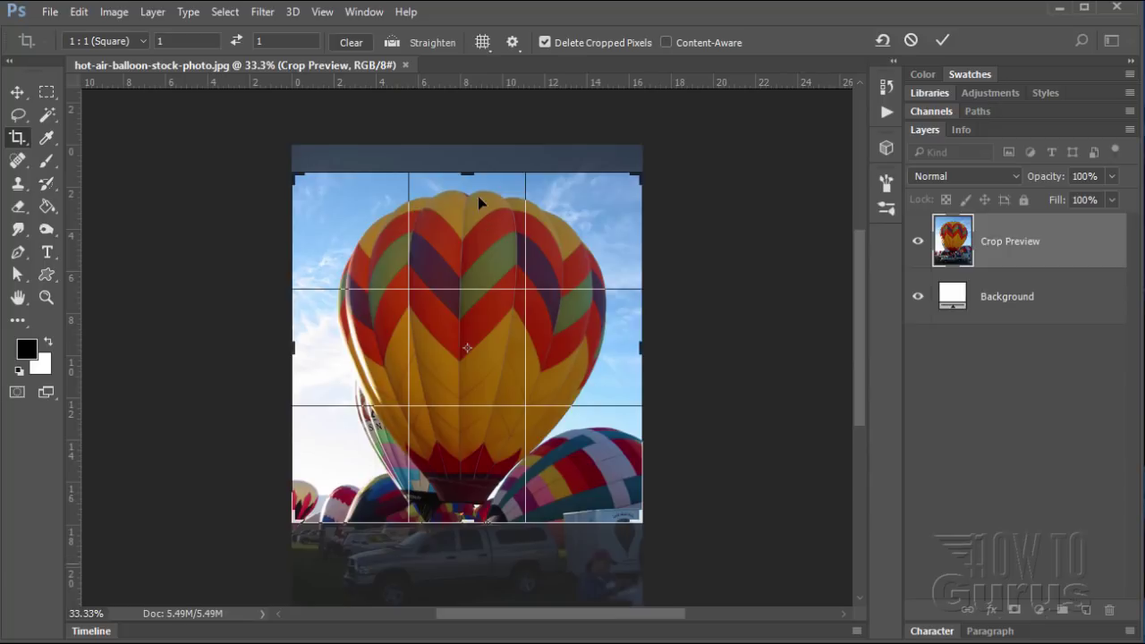
{"action": "left_click", "coordinate": [944, 41]}
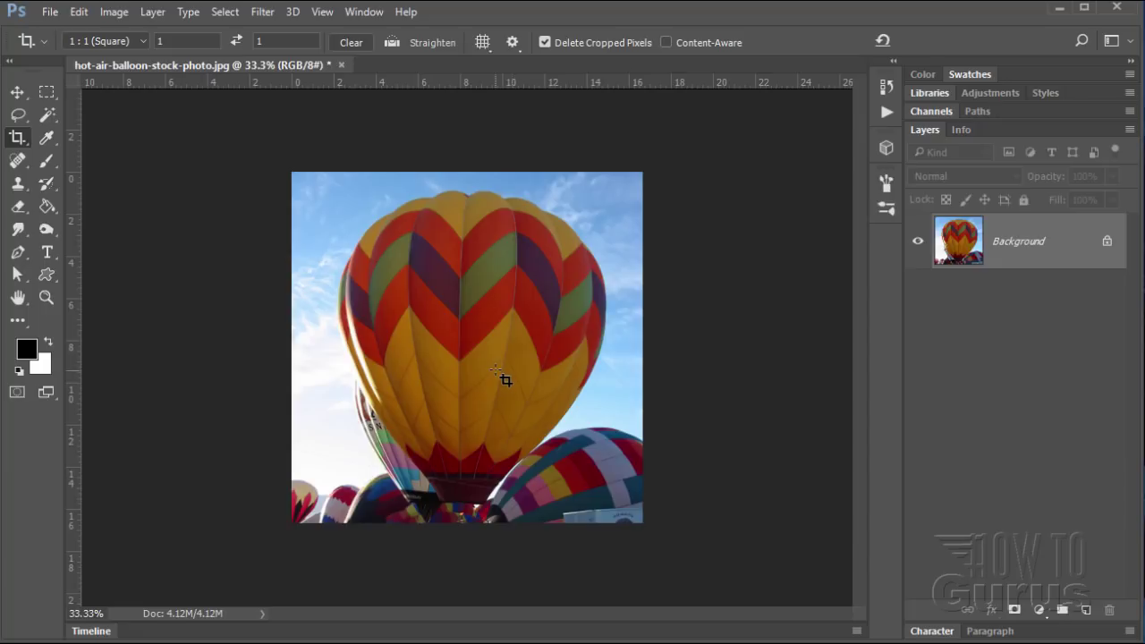
Duplicate the Background layer into Background copy and fit the whole image on screen.
{"action": "left_click", "coordinate": [17, 92]}
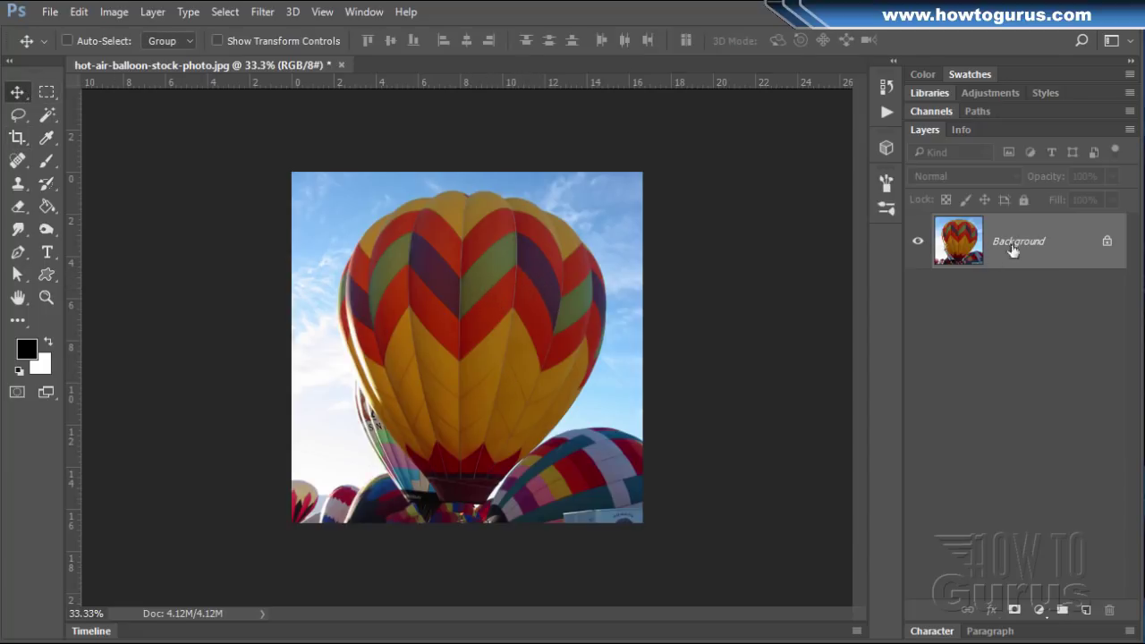
{"action": "left_click_drag", "start_coordinate": [1056, 243], "coordinate": [1086, 610]}
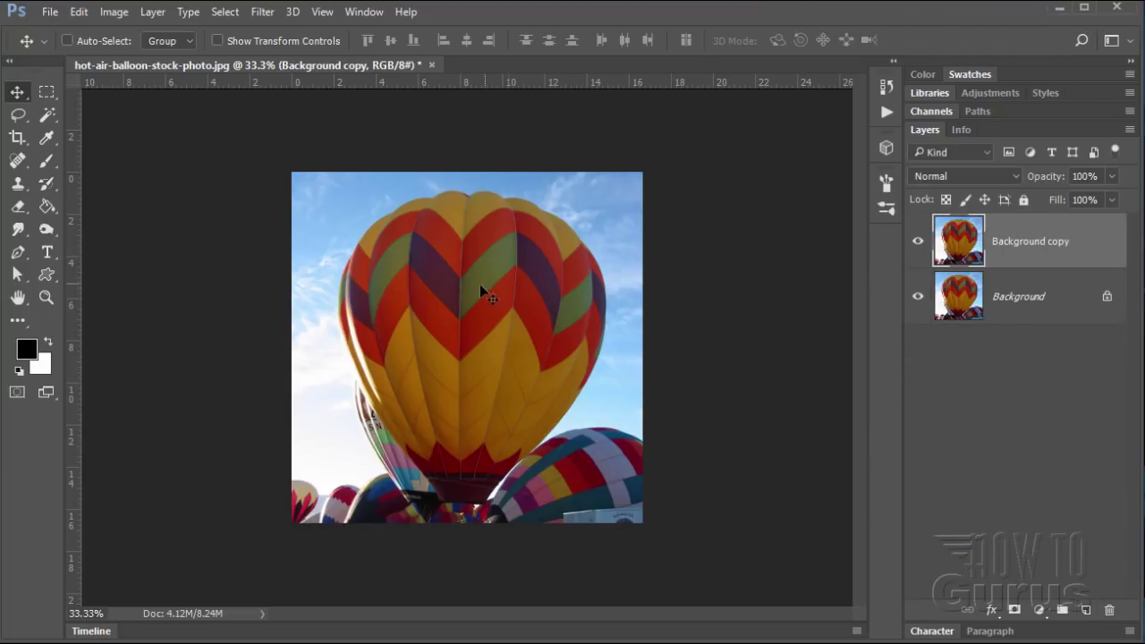
{"action": "left_click", "coordinate": [48, 299]}
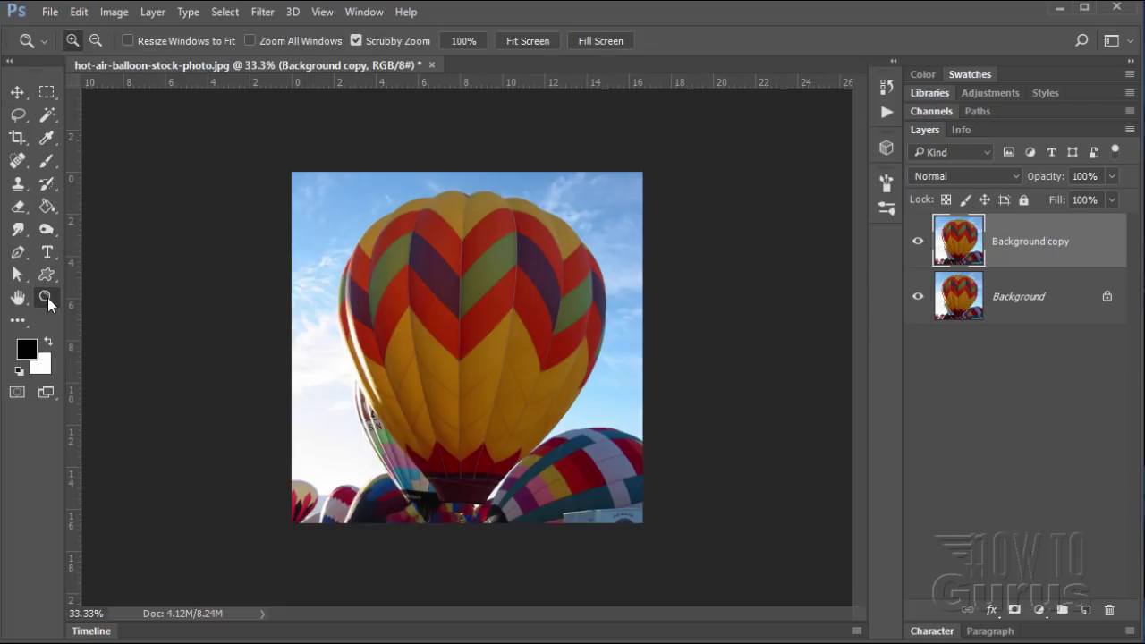
{"action": "left_click", "coordinate": [523, 42]}
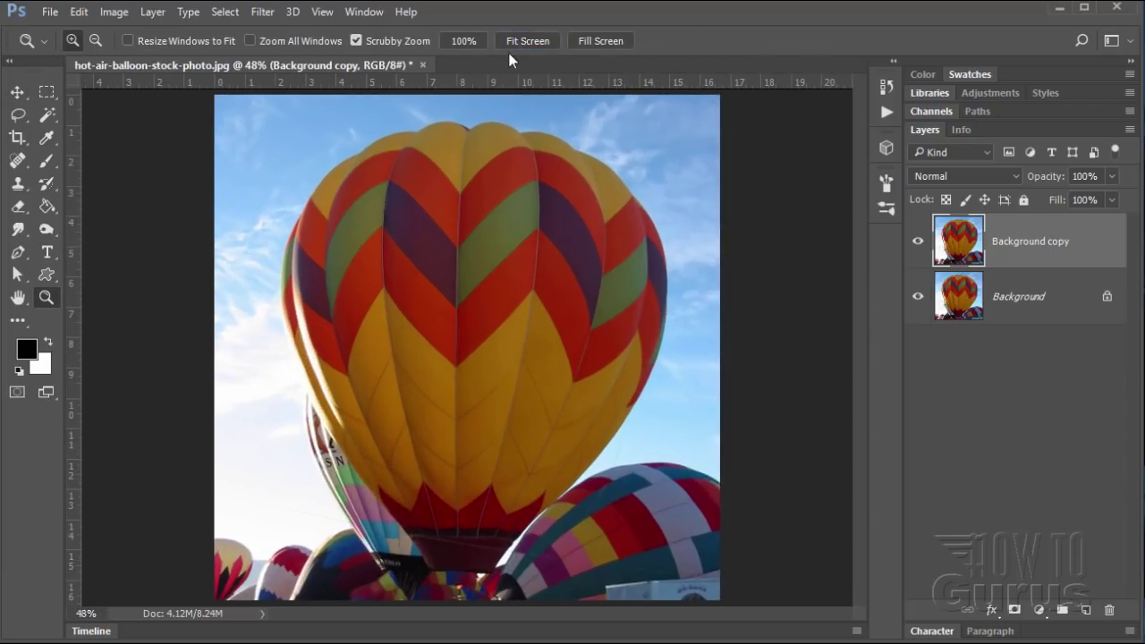
{"action": "left_click", "coordinate": [22, 94]}
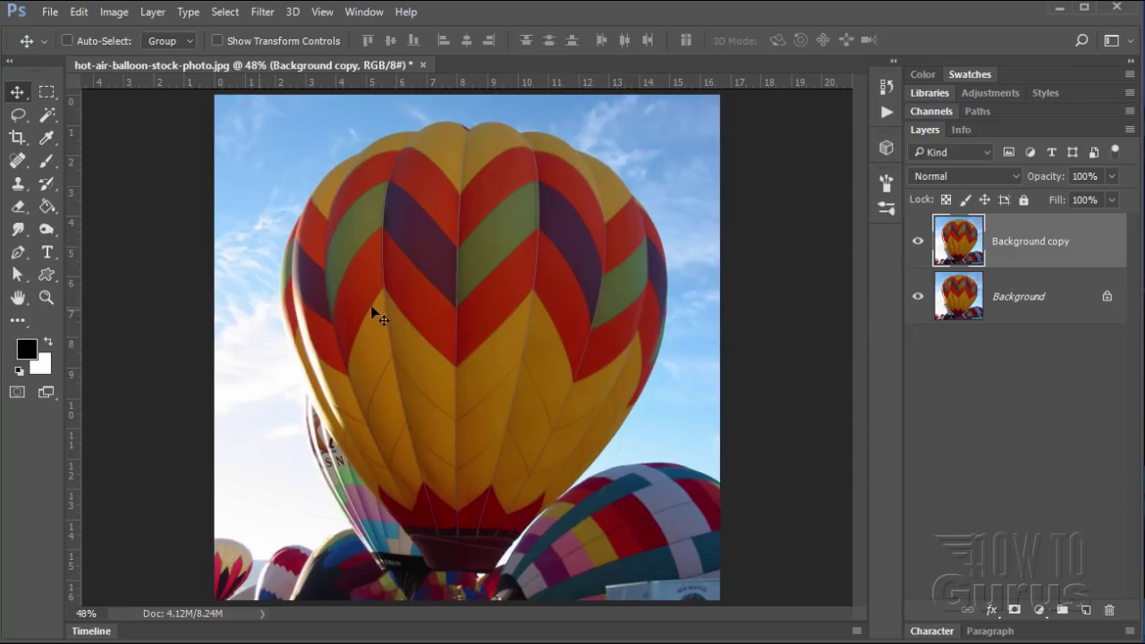
Flip Background copy horizontally and set its blend mode to Darken.
{"action": "left_click", "coordinate": [80, 12]}
{"action": "mouse_move", "coordinate": [189, 327]}
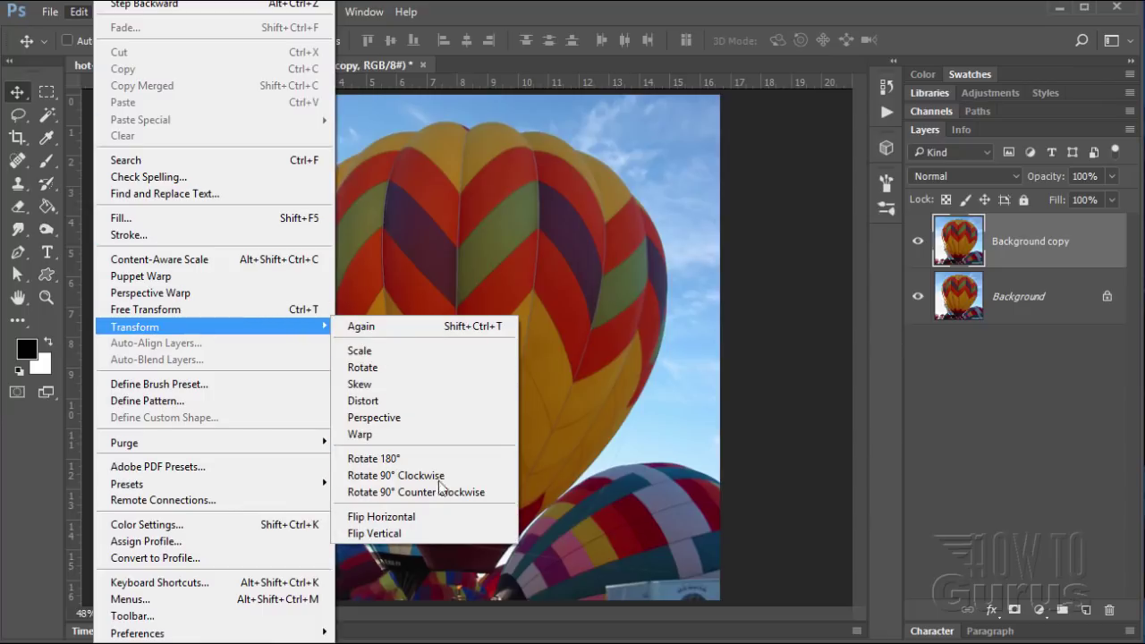
{"action": "left_click", "coordinate": [425, 517]}
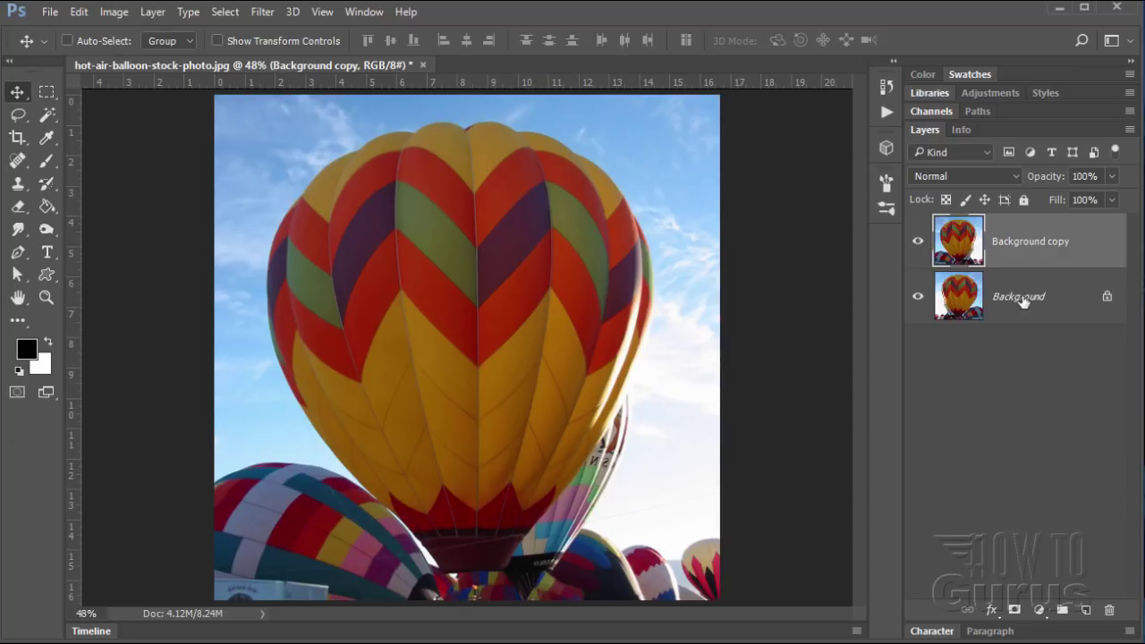
{"action": "left_click", "coordinate": [964, 181]}
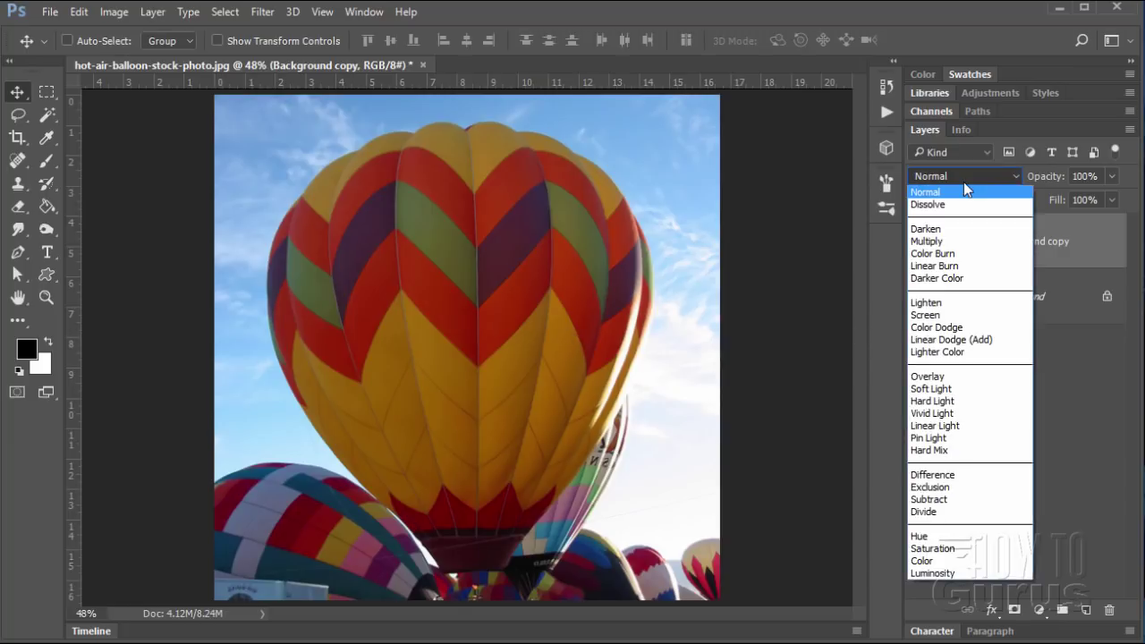
{"action": "left_click", "coordinate": [943, 231]}
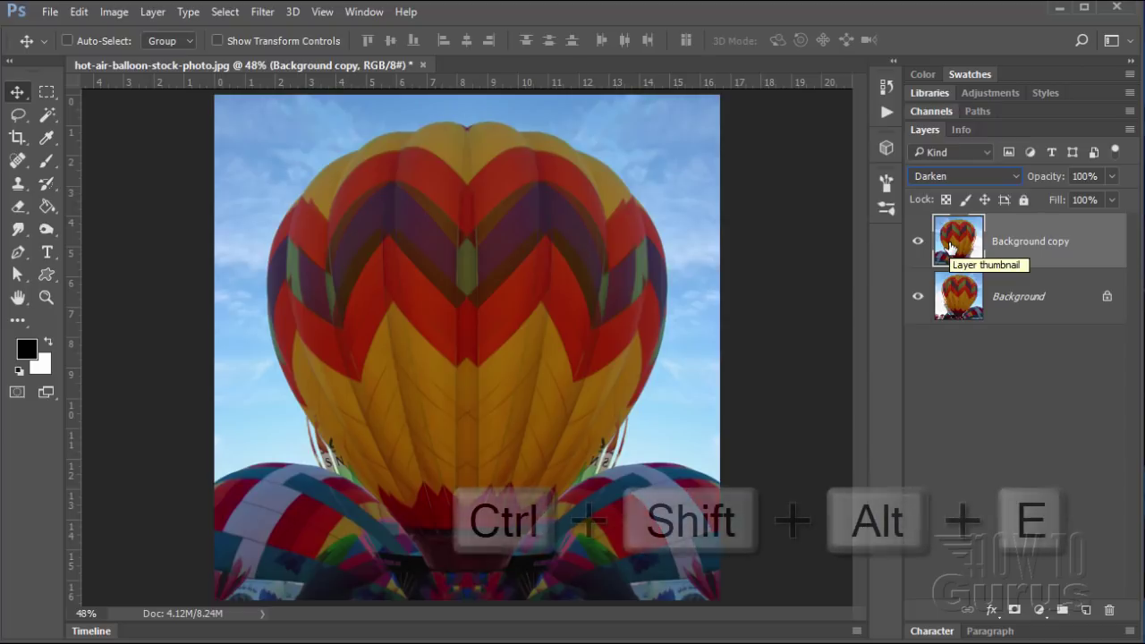
Stamp the visible layers into Layer 1, flip it vertically, and blend it in Darken.
{"action": "key", "text": "ctrl+shift+alt+e"}
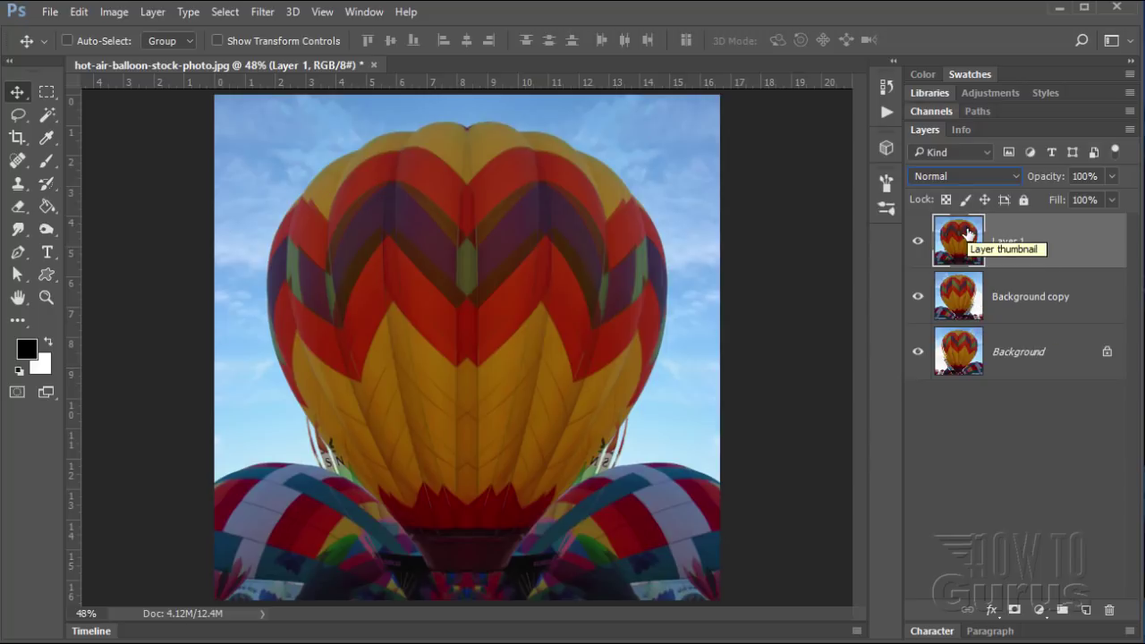
{"action": "left_click", "coordinate": [79, 12]}
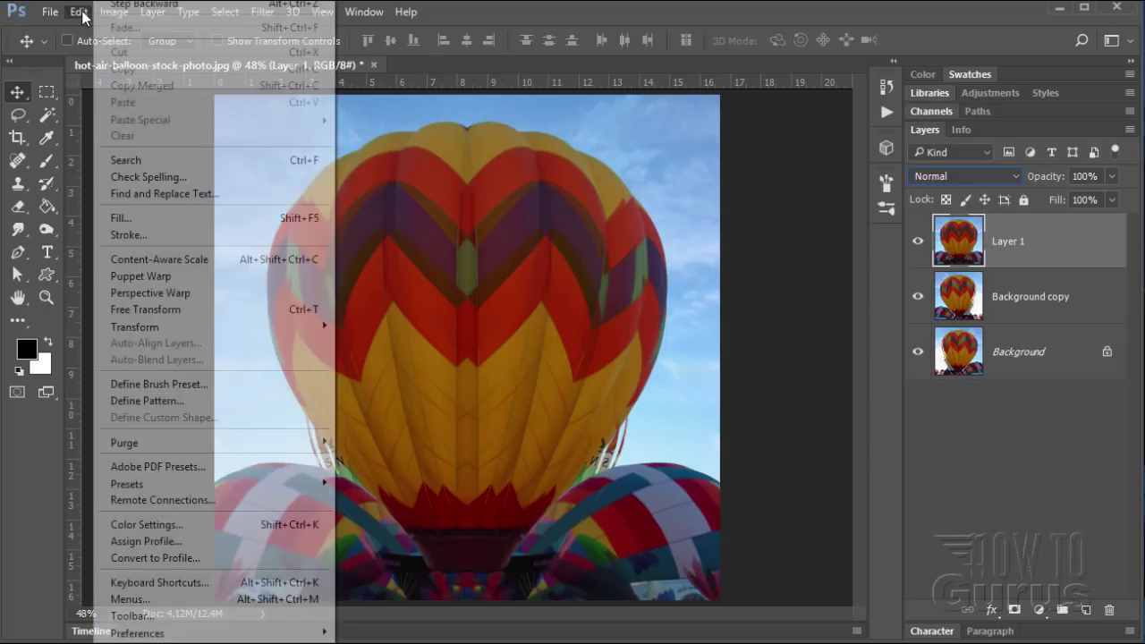
{"action": "mouse_move", "coordinate": [215, 325]}
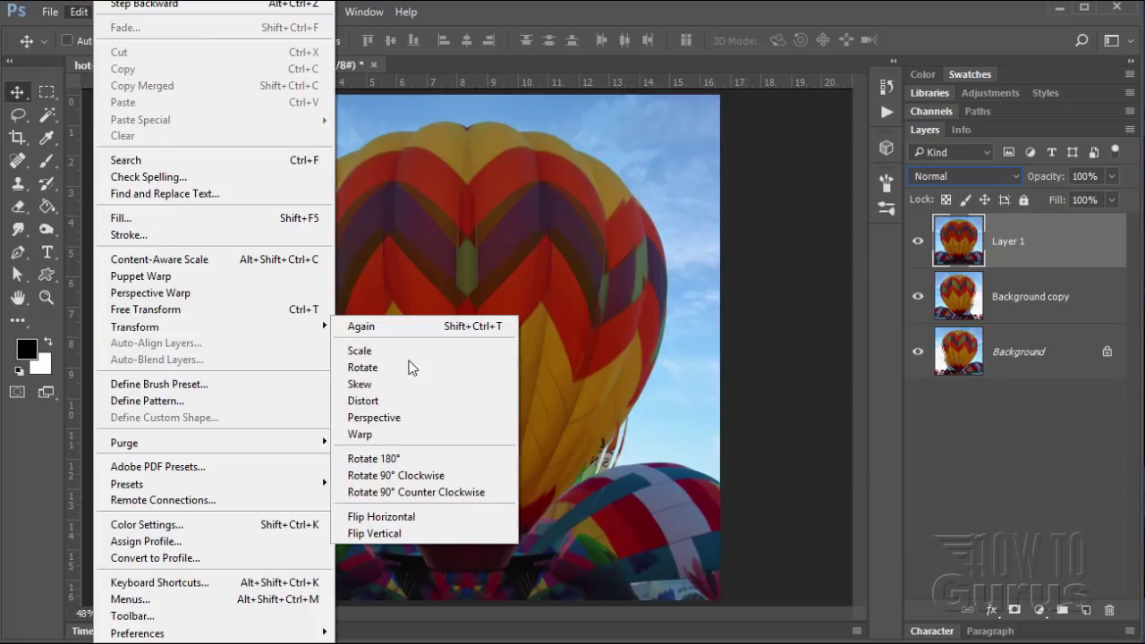
{"action": "left_click", "coordinate": [394, 534]}
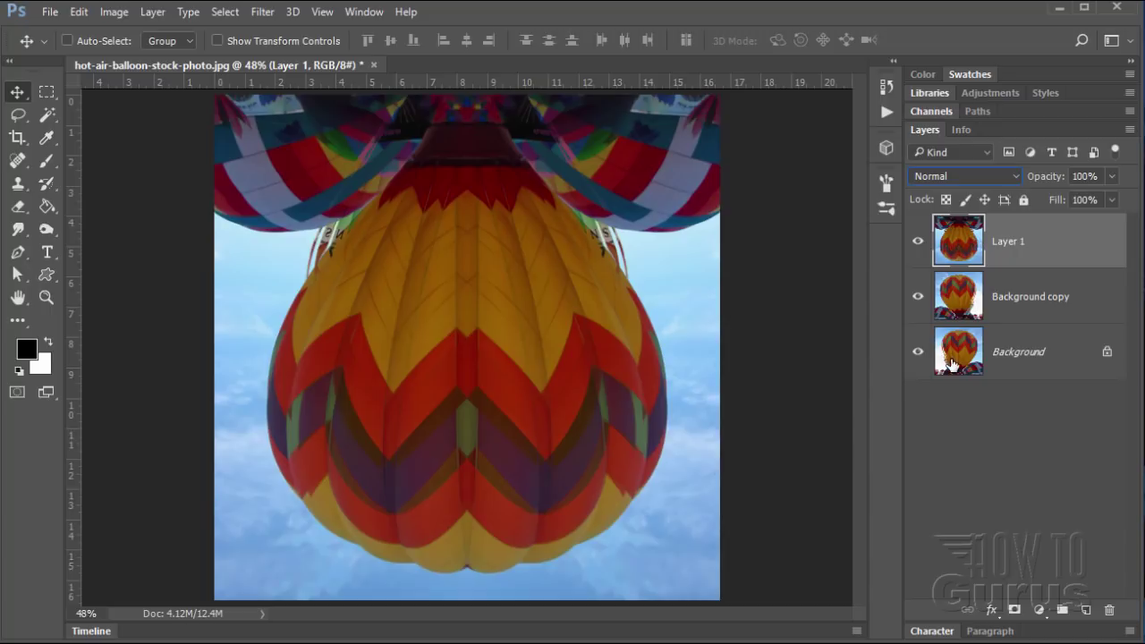
{"action": "left_click", "coordinate": [960, 178]}
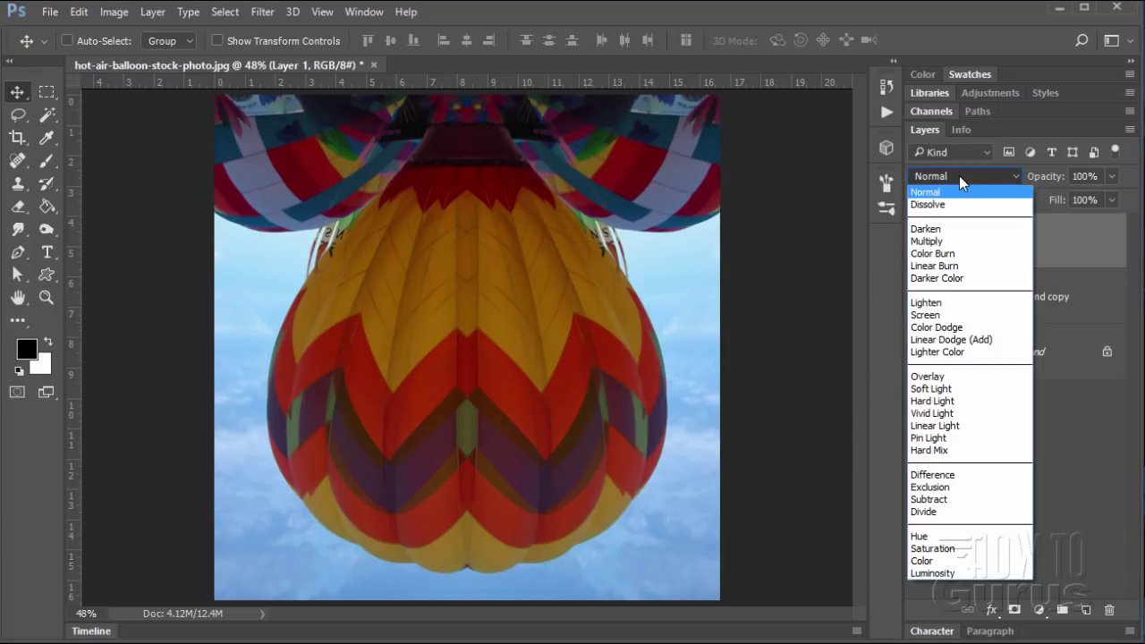
{"action": "left_click", "coordinate": [943, 231]}
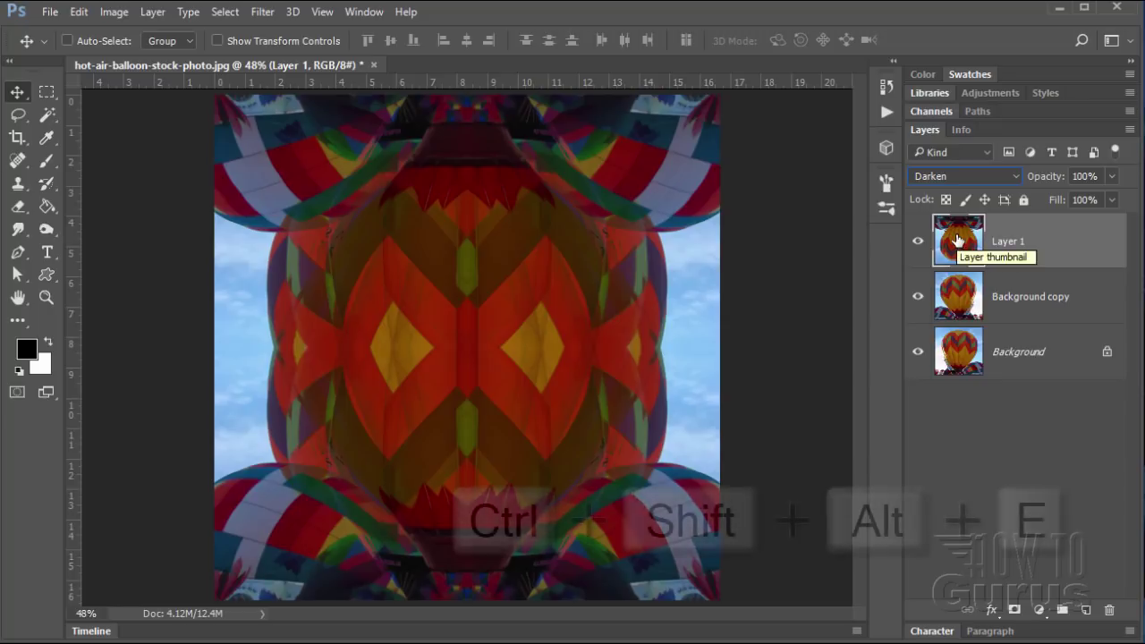
Stamp all visible layers into a new merged Layer 2.
{"action": "key", "text": "ctrl+shift+alt+e"}
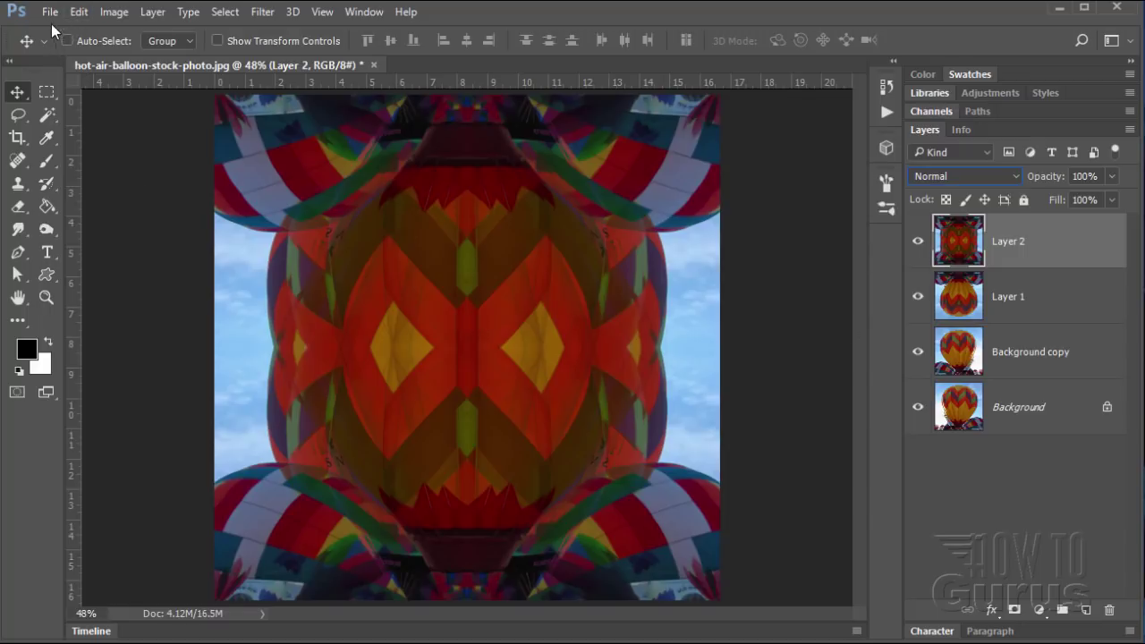
{"action": "left_click", "coordinate": [79, 12]}
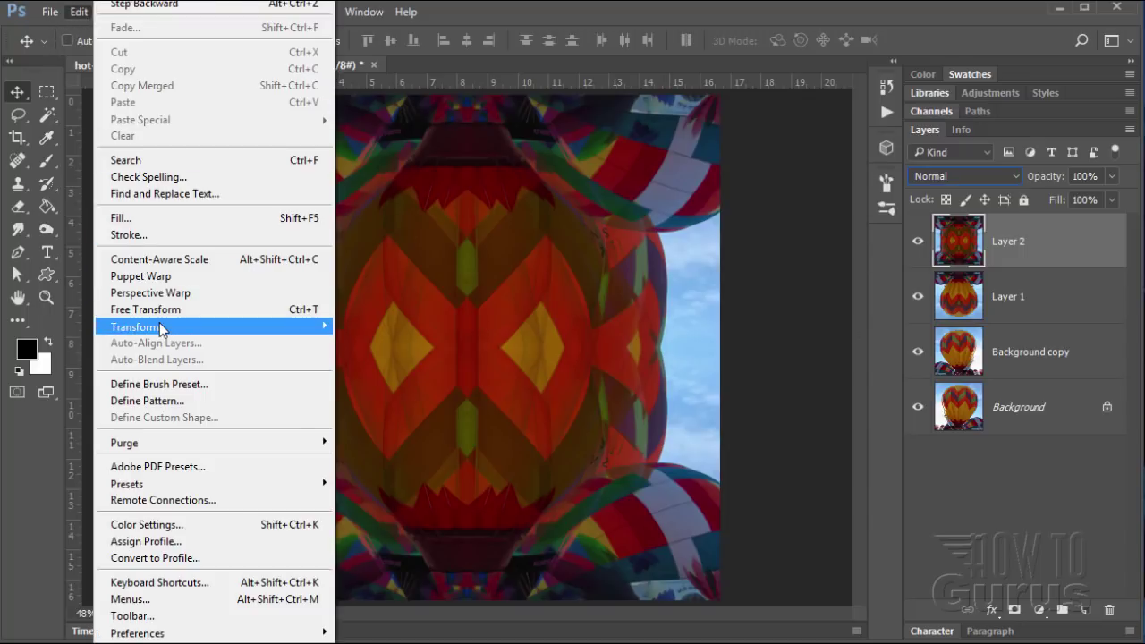
{"action": "mouse_move", "coordinate": [161, 330]}
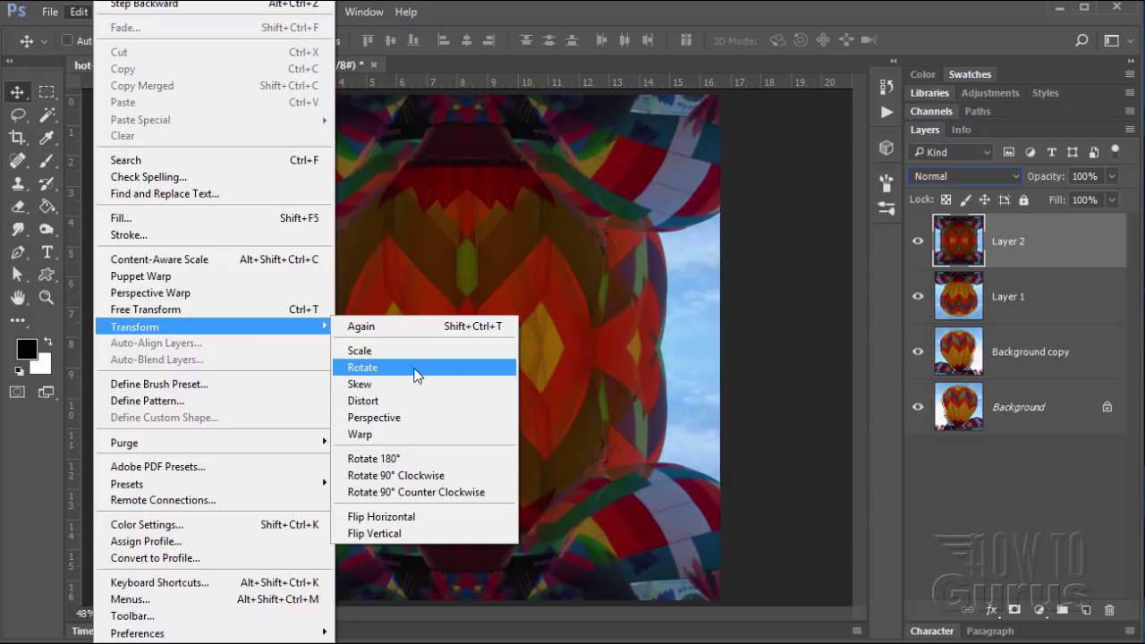
{"action": "left_click", "coordinate": [783, 273]}
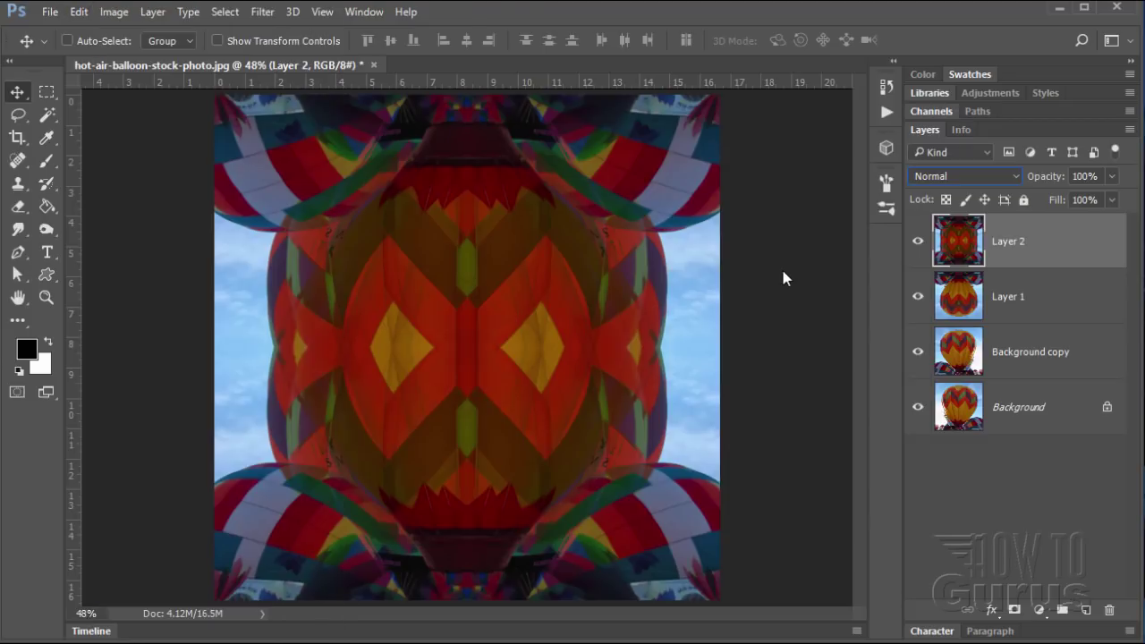
Rotate Layer 2 by 45° and set its blend mode to Darken.
{"action": "key", "text": "ctrl+t"}
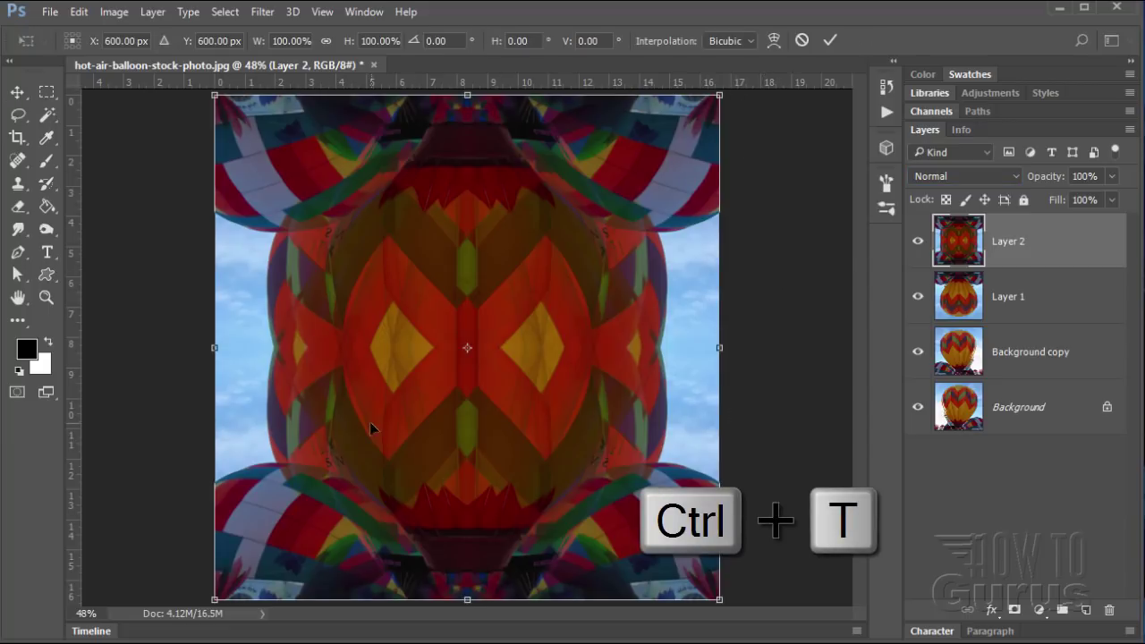
{"action": "left_click", "coordinate": [436, 40]}
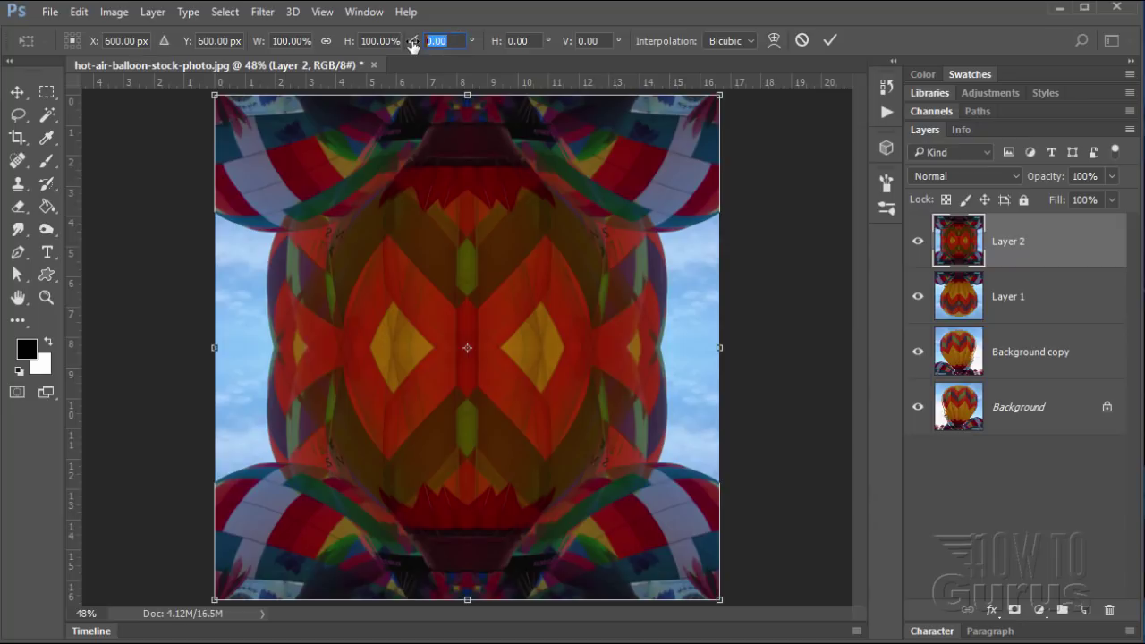
{"action": "type", "text": "45"}
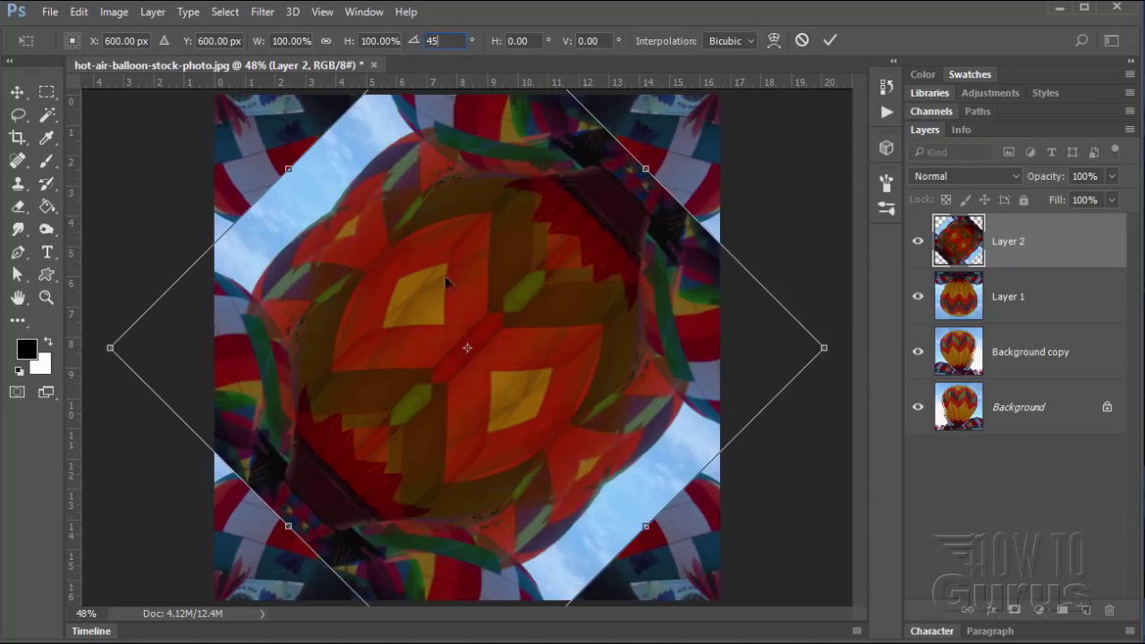
{"action": "left_click", "coordinate": [834, 44]}
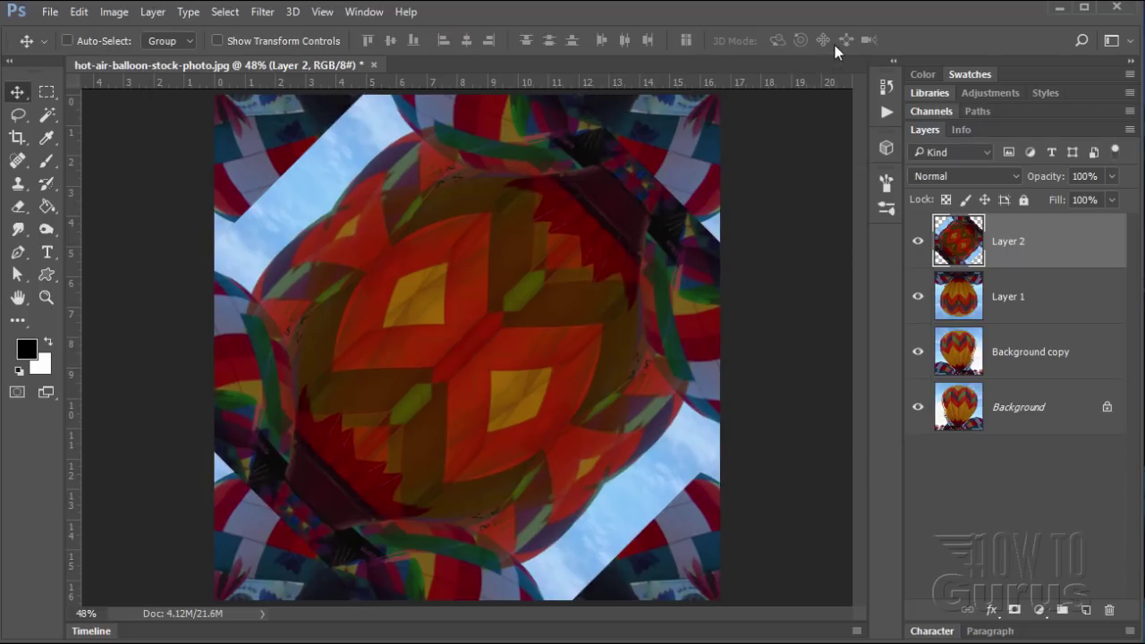
{"action": "left_click", "coordinate": [972, 177]}
{"action": "left_click", "coordinate": [952, 235]}
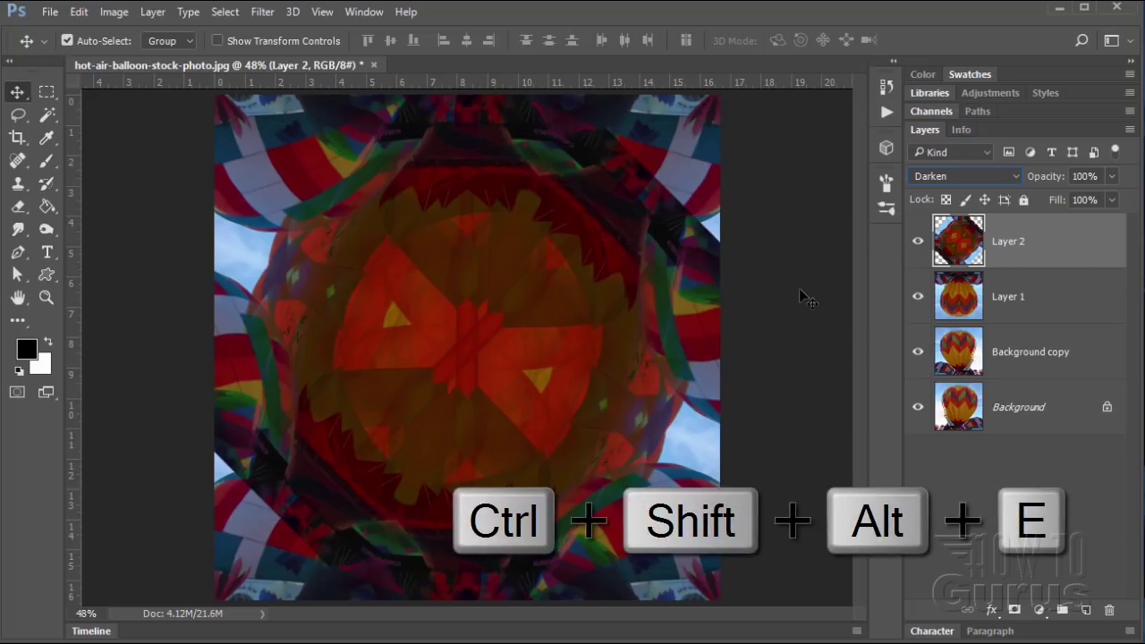
Stamp the visible layers into Layer 3, rotate it 45° with Ctrl+T, and blend in Darken.
{"action": "key", "text": "ctrl+shift+alt+e"}
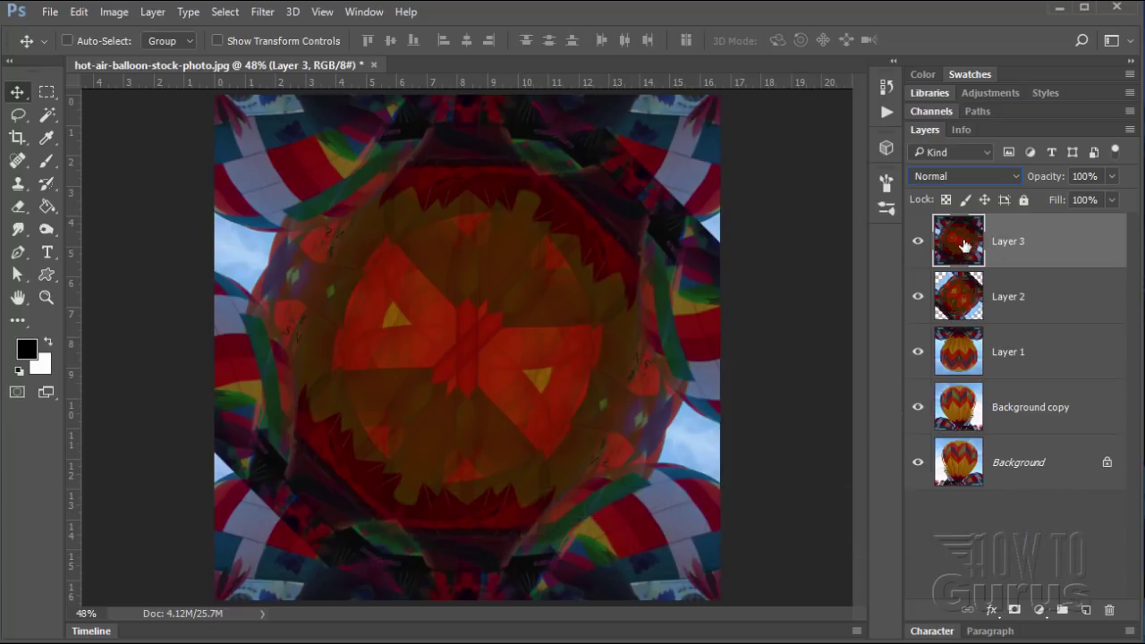
{"action": "key", "text": "ctrl+t"}
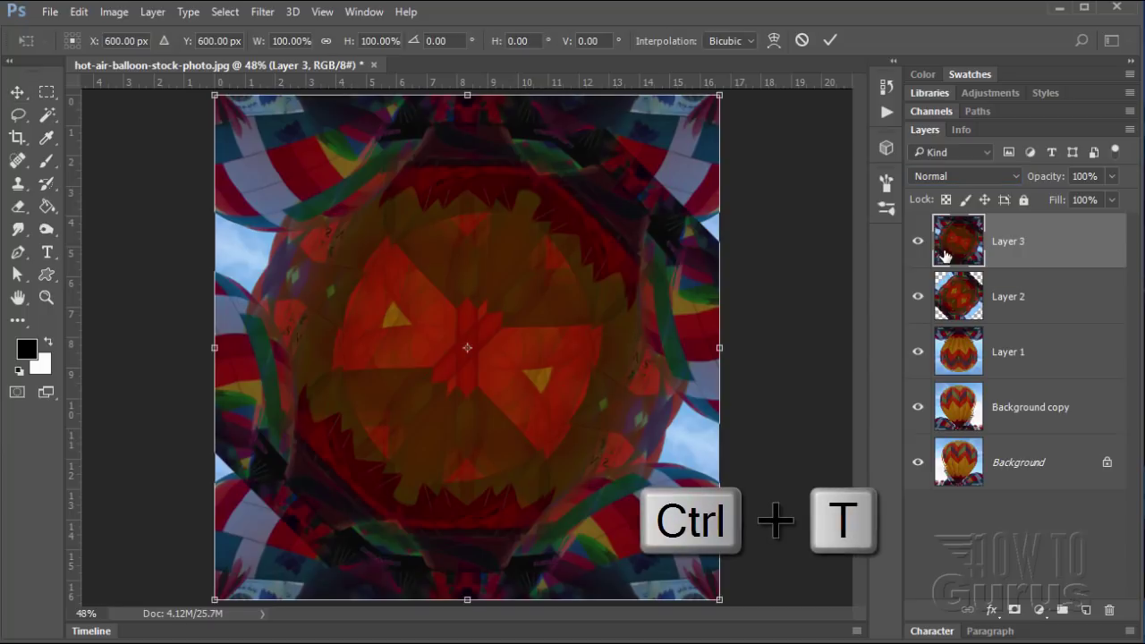
{"action": "left_click", "coordinate": [431, 40]}
{"action": "type", "text": "4"}
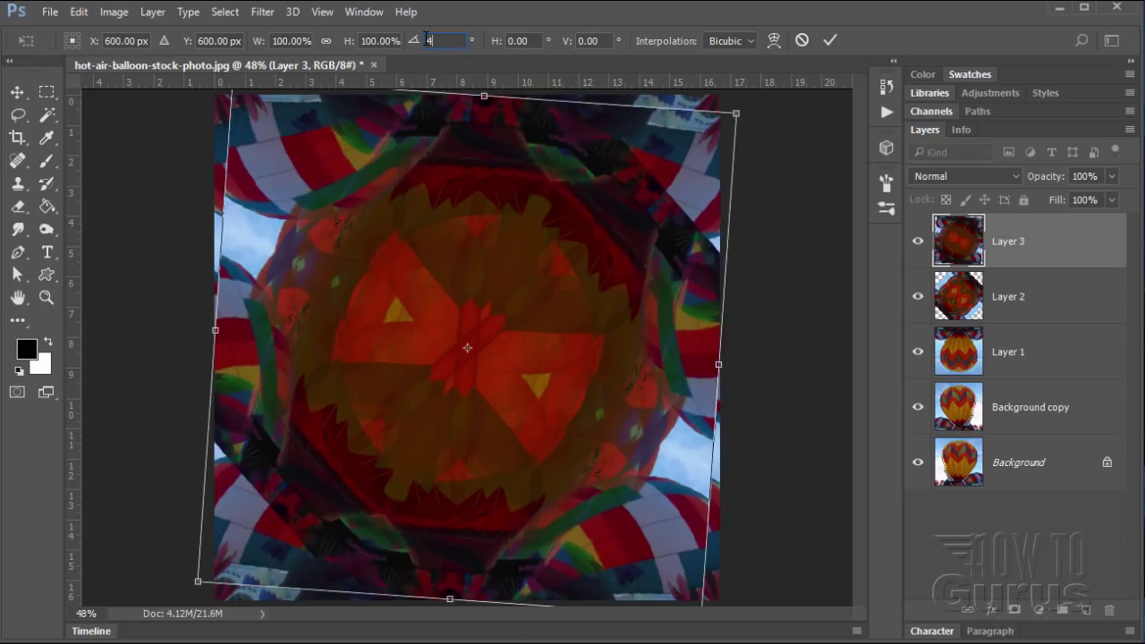
{"action": "type", "text": "5"}
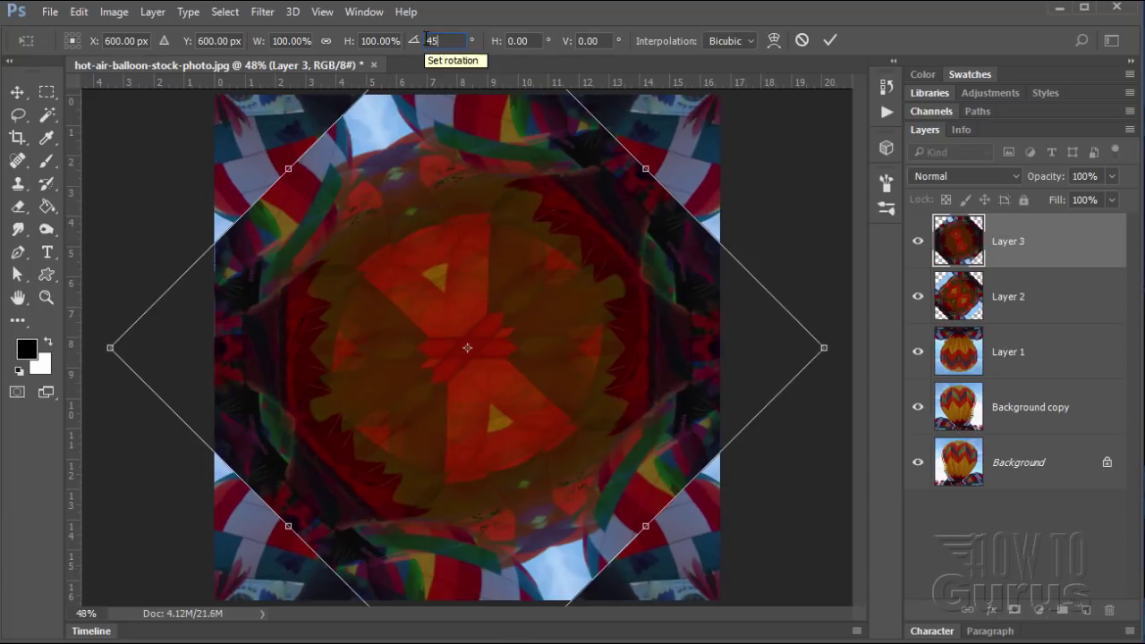
{"action": "left_click", "coordinate": [831, 40]}
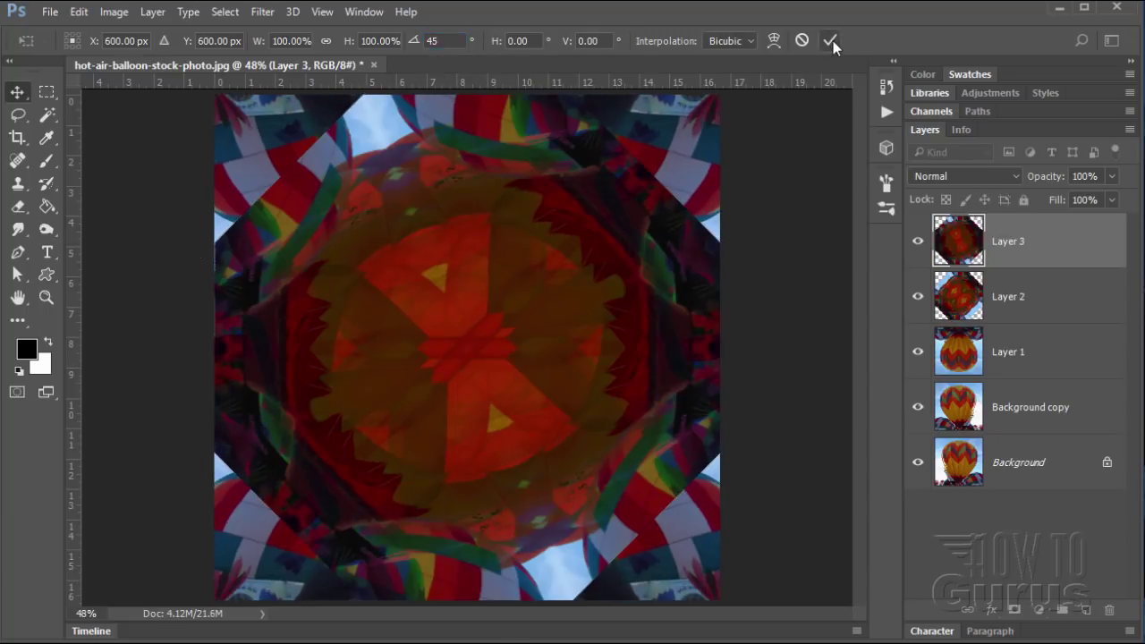
{"action": "left_click", "coordinate": [955, 179]}
{"action": "left_click", "coordinate": [950, 232]}
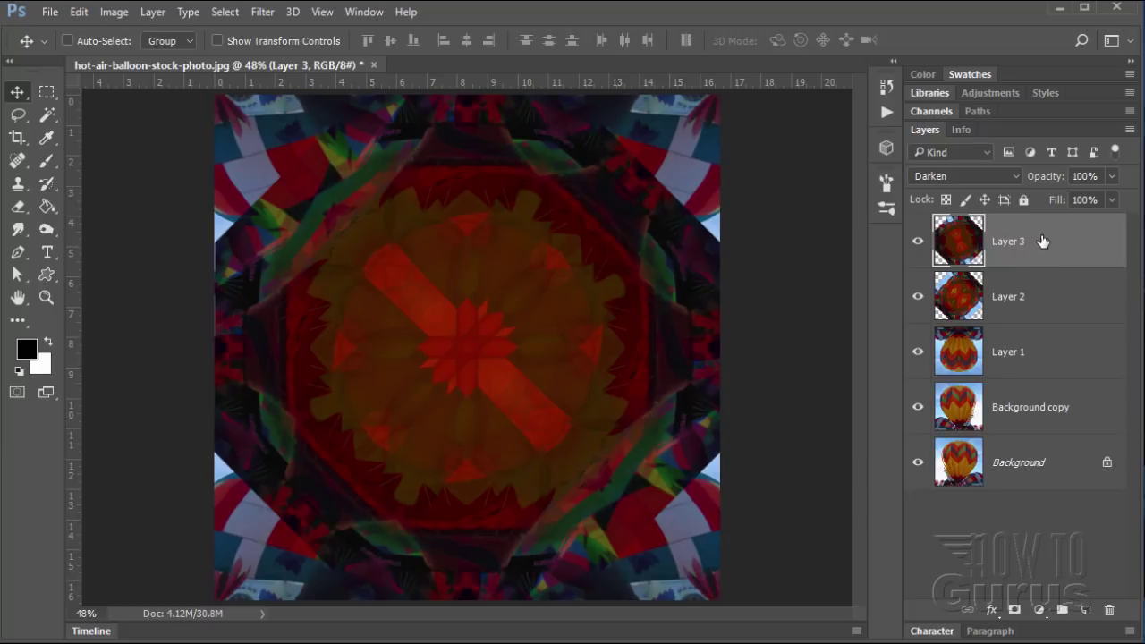
Duplicate Layer 3 and rotate Layer 3 copy by 45°.
{"action": "left_click_drag", "start_coordinate": [1043, 241], "coordinate": [1085, 613]}
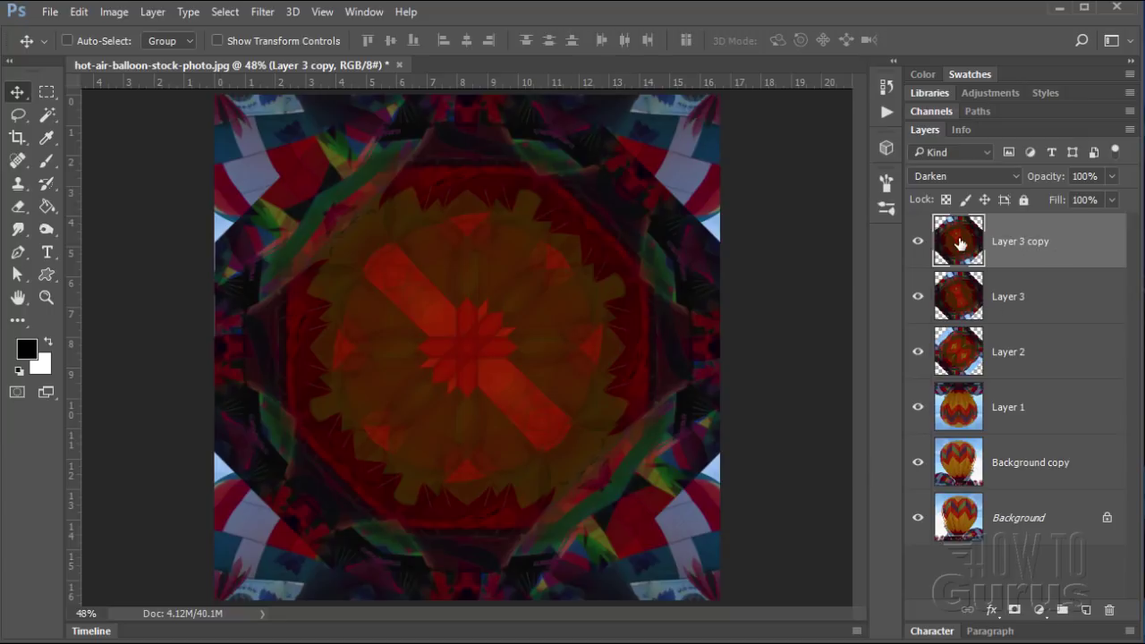
{"action": "key", "text": "ctrl+t"}
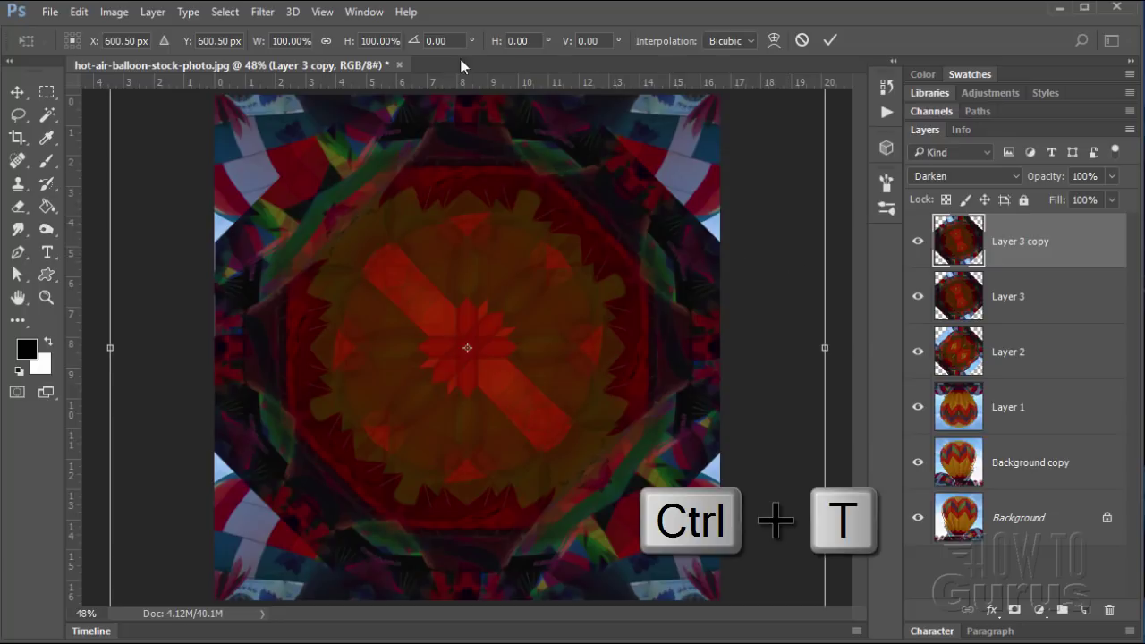
{"action": "left_click", "coordinate": [423, 44]}
{"action": "type", "text": "45"}
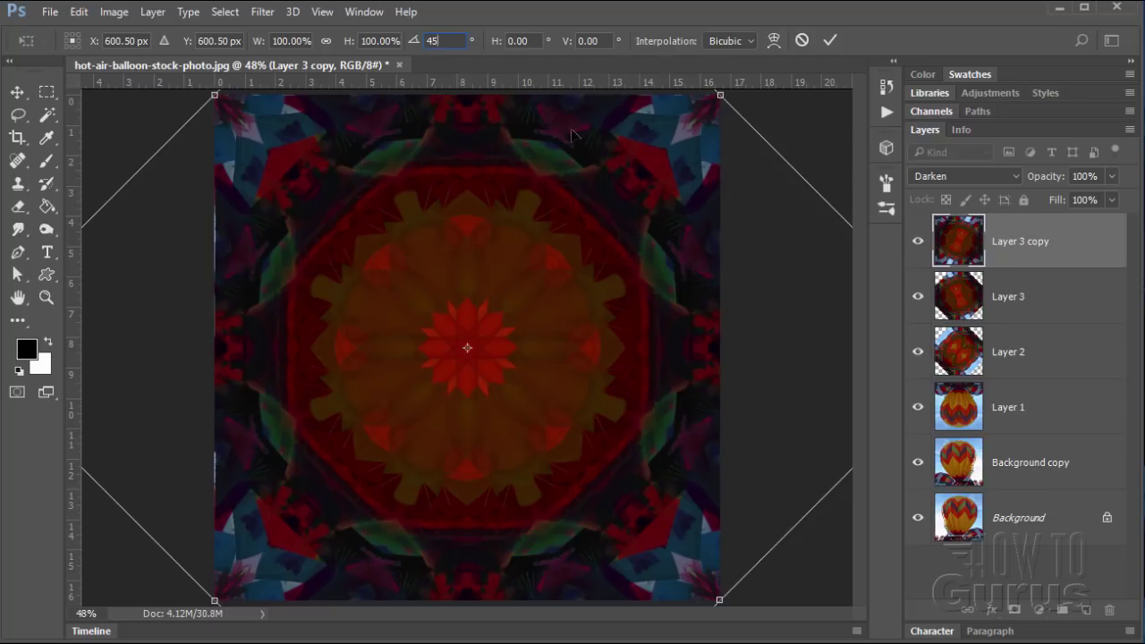
{"action": "left_click", "coordinate": [830, 41]}
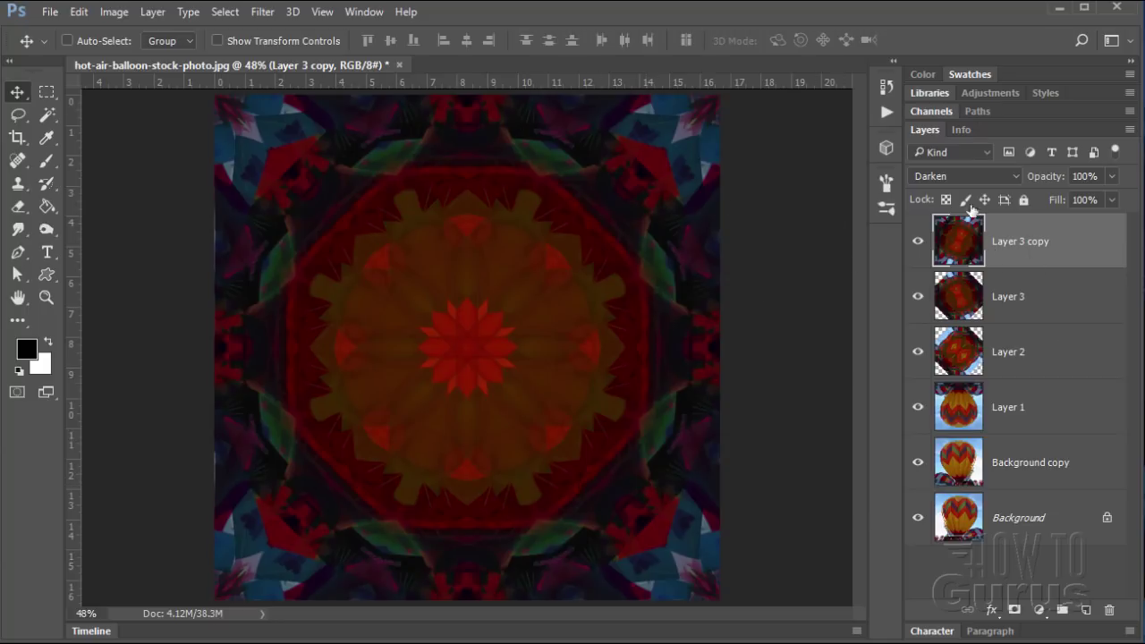
Stamp the visible layers into Layer 4 and hide every layer beneath it.
{"action": "key", "text": "ctrl+shift+alt+e"}
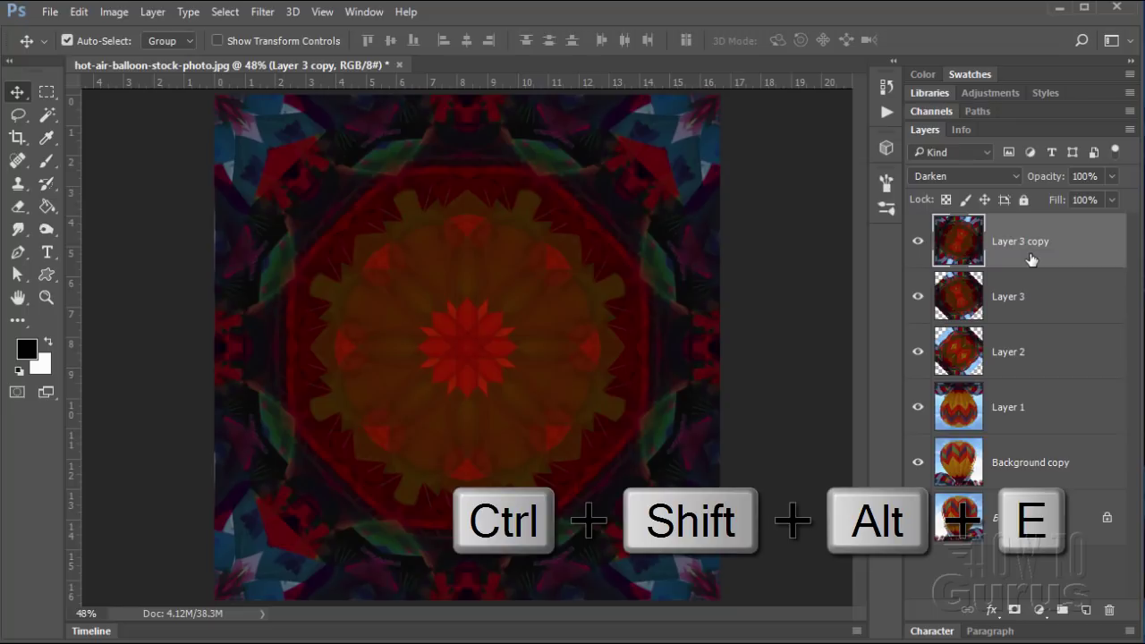
{"action": "key", "text": "ctrl+shift+alt+e"}
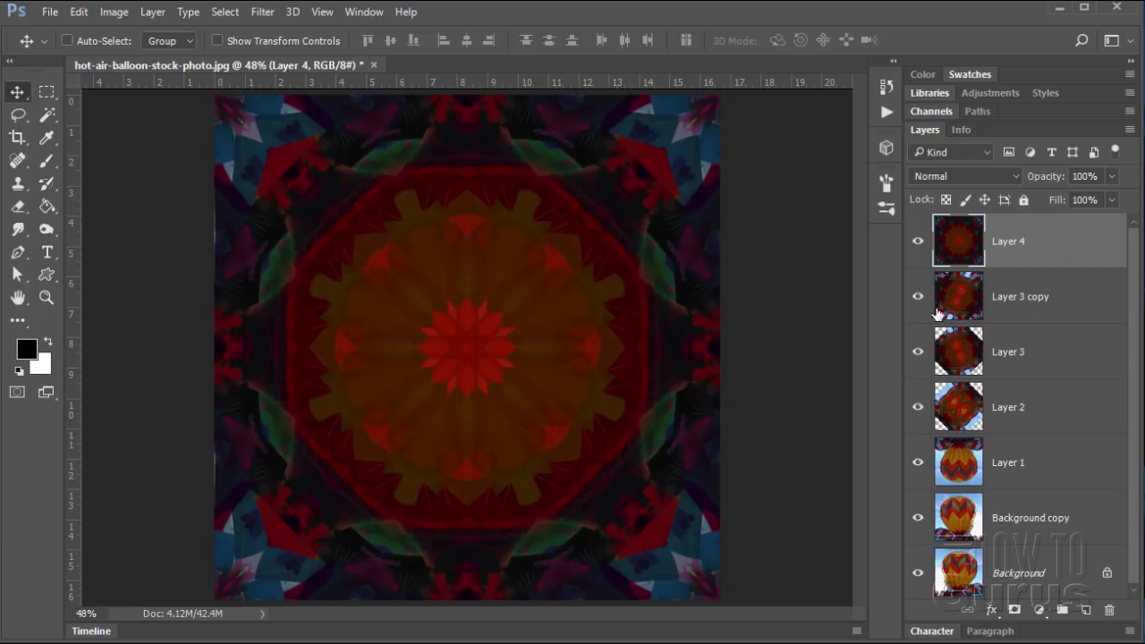
{"action": "left_click_drag", "start_coordinate": [920, 296], "coordinate": [920, 582]}
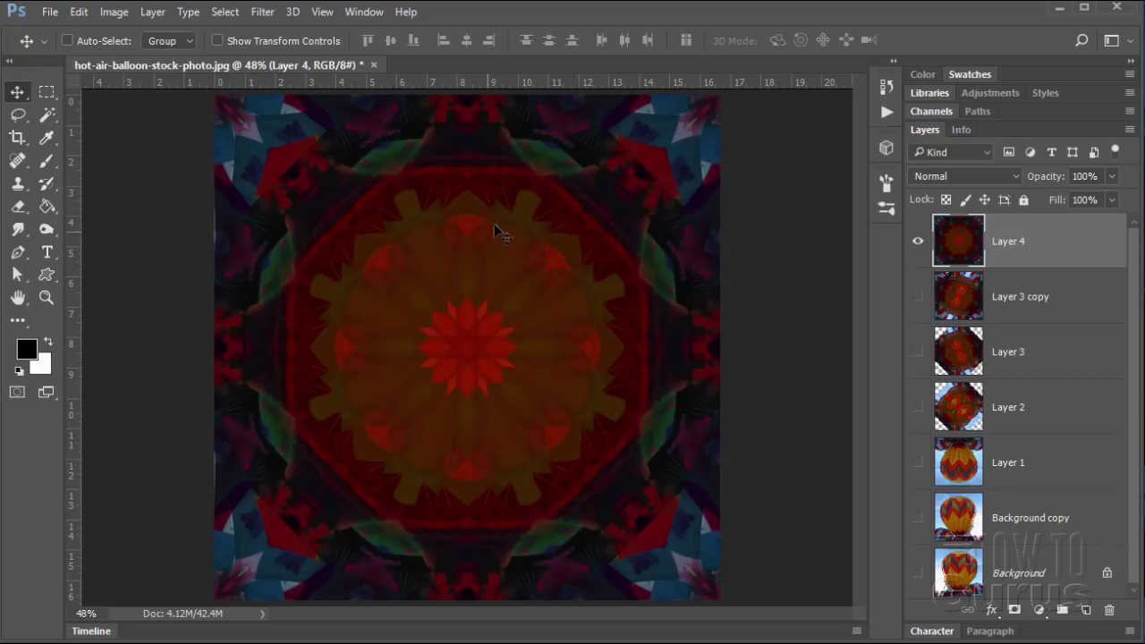
{"action": "left_click", "coordinate": [153, 15]}
Add a Levels 1 adjustment layer clipped to Layer 4.
{"action": "mouse_move", "coordinate": [231, 189]}
{"action": "left_click", "coordinate": [442, 204]}
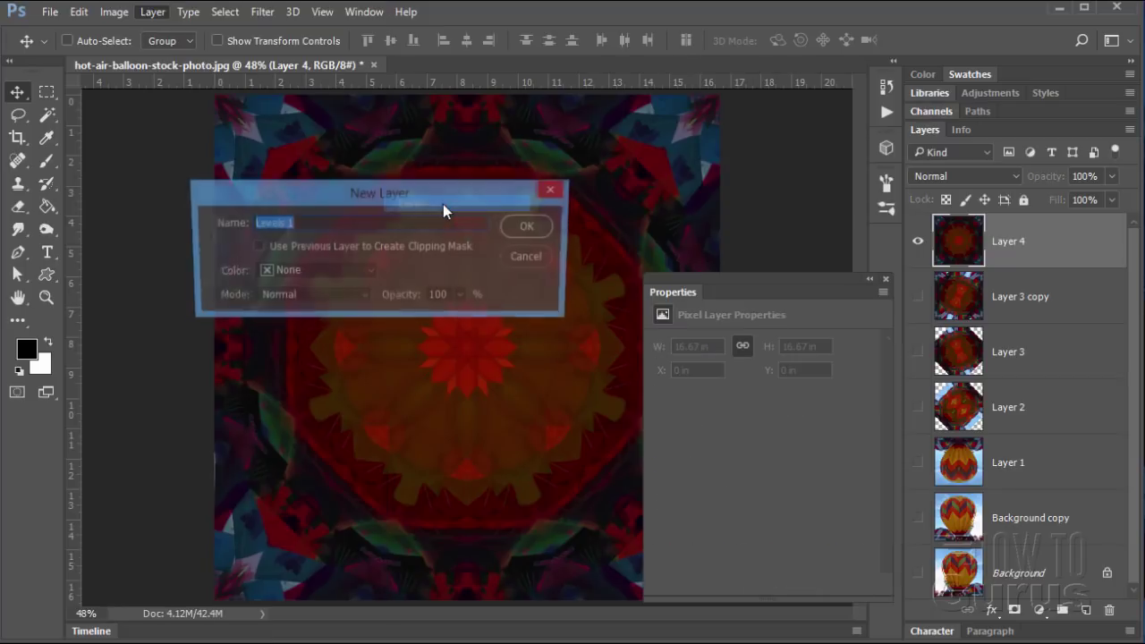
{"action": "left_click", "coordinate": [317, 248]}
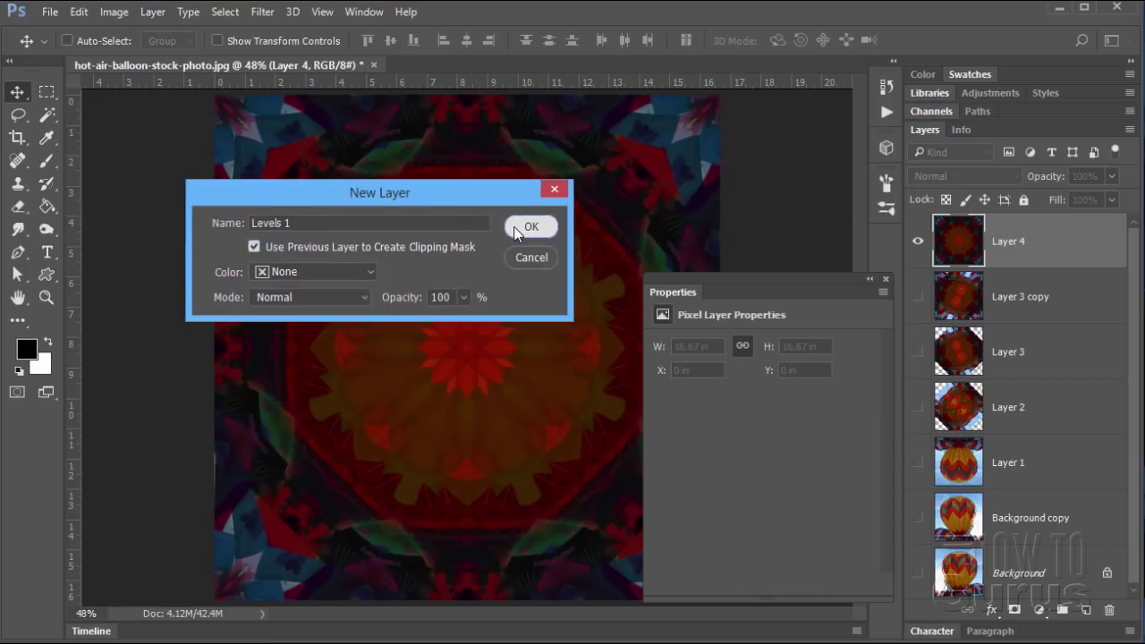
{"action": "left_click", "coordinate": [524, 228]}
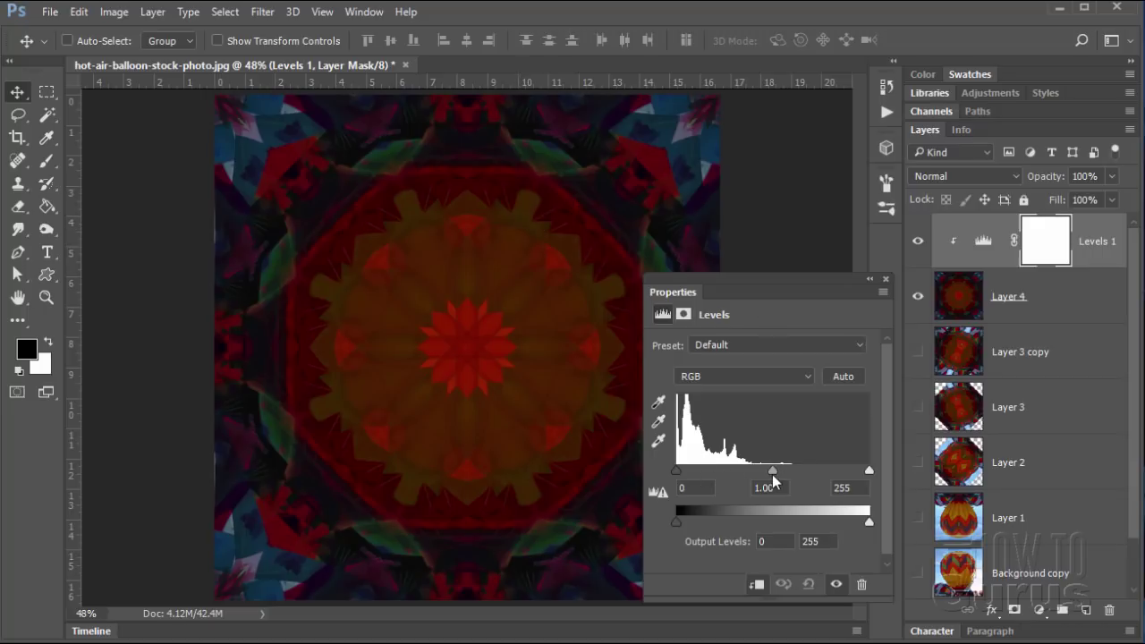
Set the Levels input values to 14, 1.94 and 102 for vivid reds and oranges.
{"action": "left_click_drag", "start_coordinate": [773, 472], "coordinate": [717, 474]}
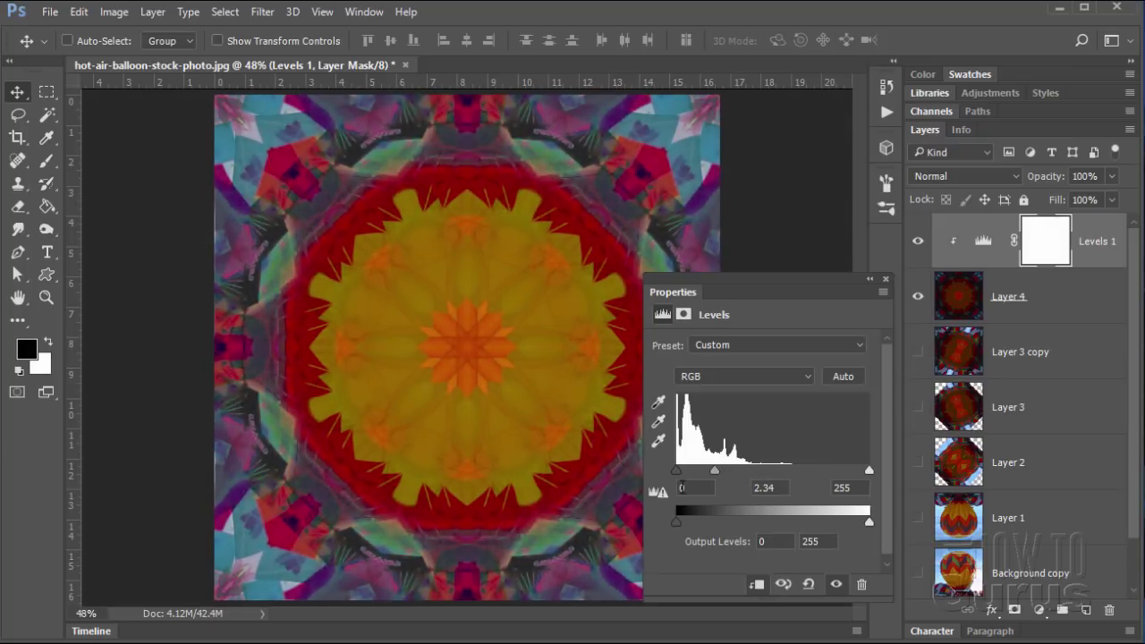
{"action": "left_click_drag", "start_coordinate": [679, 478], "coordinate": [689, 476]}
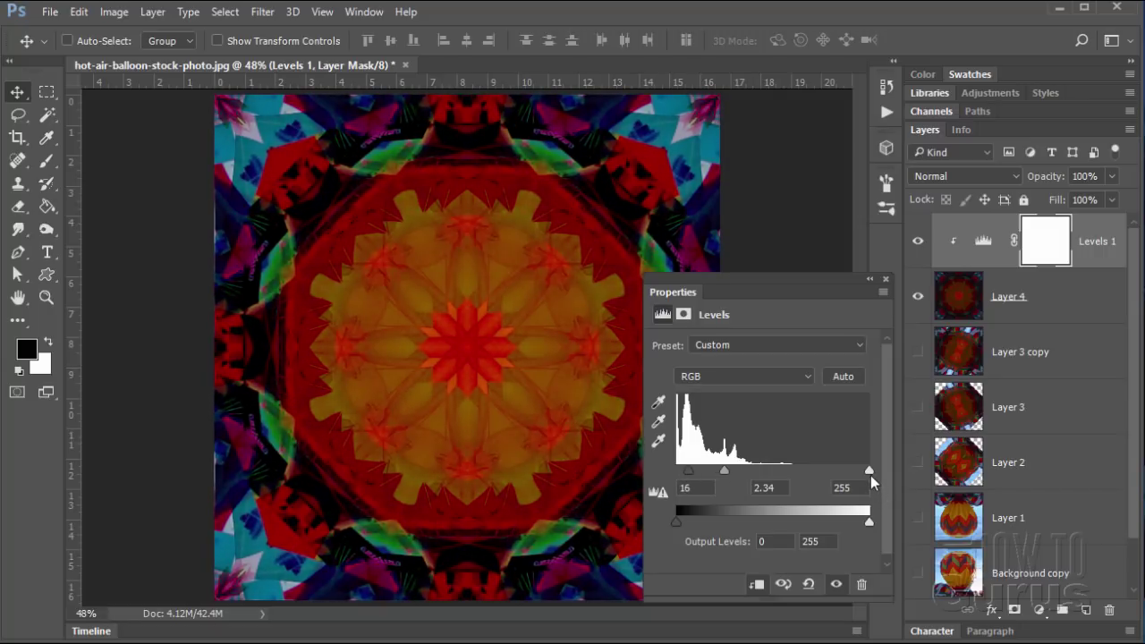
{"action": "left_click_drag", "start_coordinate": [870, 471], "coordinate": [777, 468]}
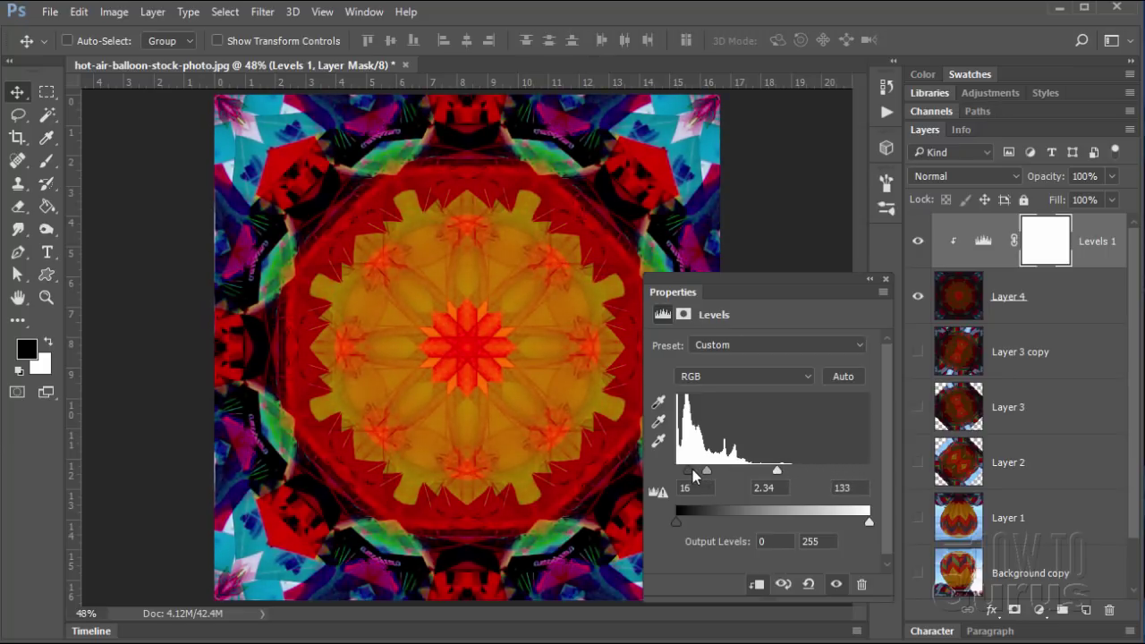
{"action": "left_click_drag", "start_coordinate": [692, 471], "coordinate": [696, 471]}
{"action": "left_click_drag", "start_coordinate": [776, 472], "coordinate": [687, 477]}
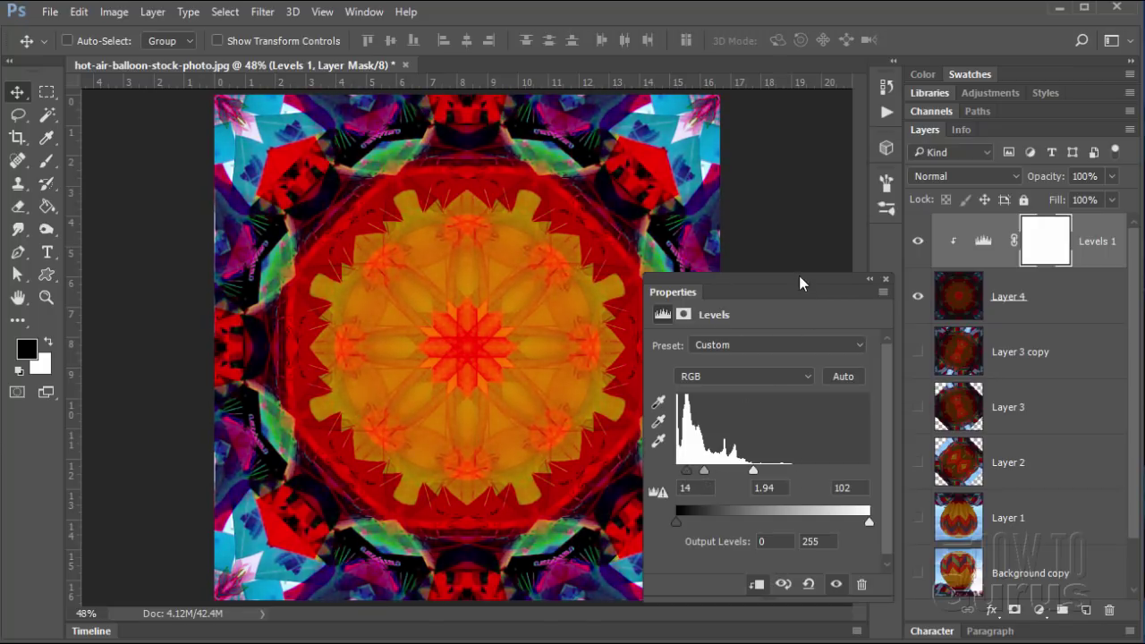
{"action": "left_click", "coordinate": [886, 280]}
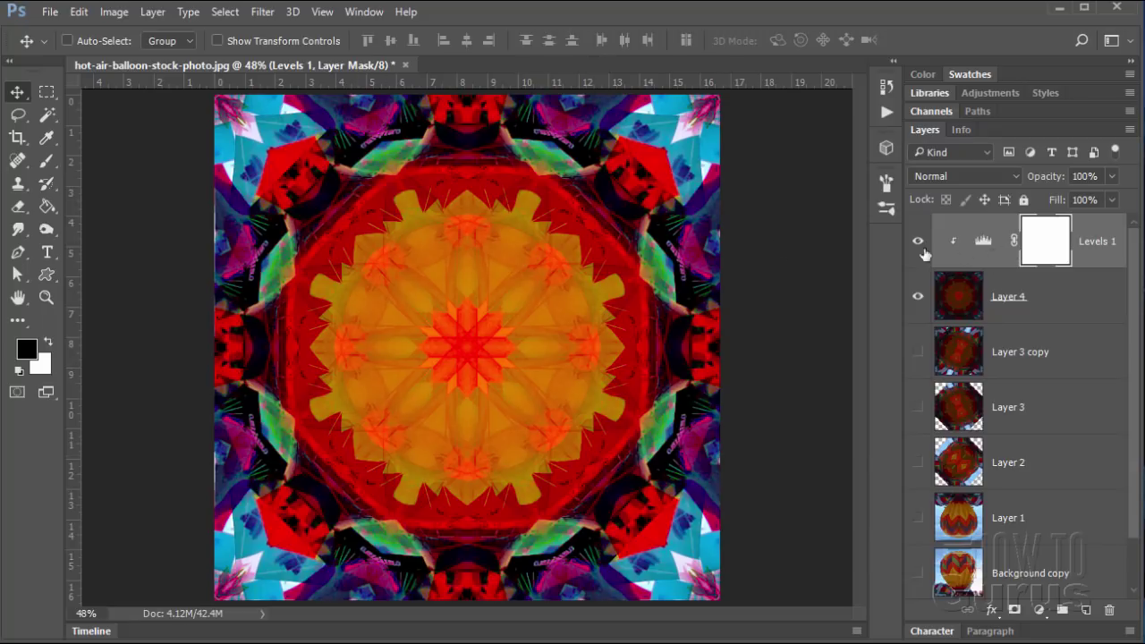
Add a Hue/Saturation 1 adjustment layer clipped to Layer 4.
{"action": "left_click", "coordinate": [151, 13]}
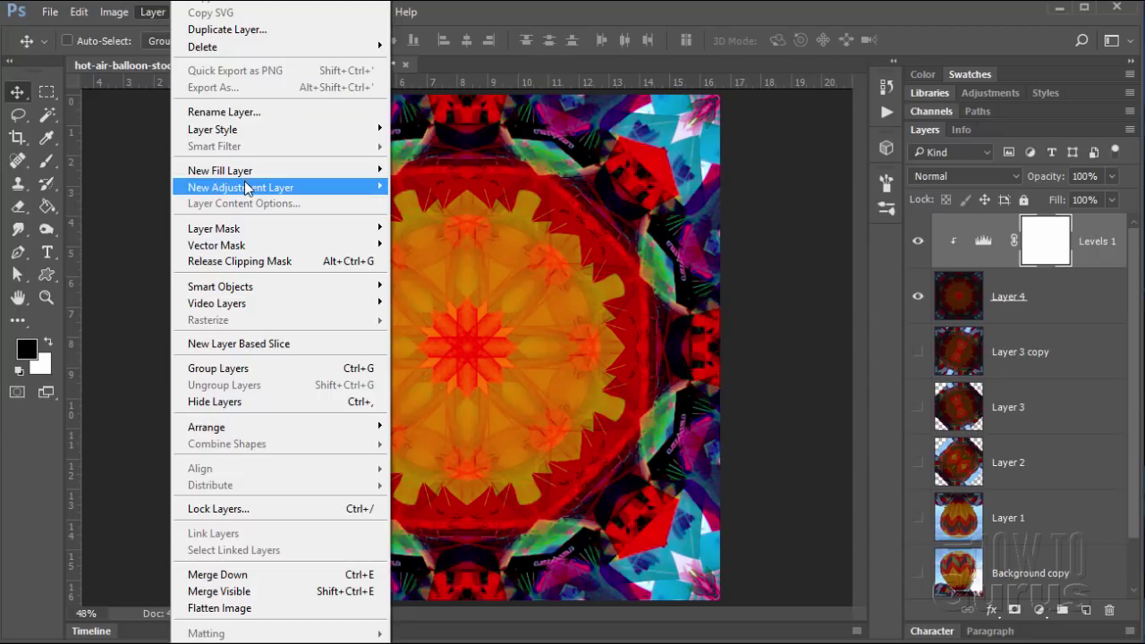
{"action": "mouse_move", "coordinate": [250, 188]}
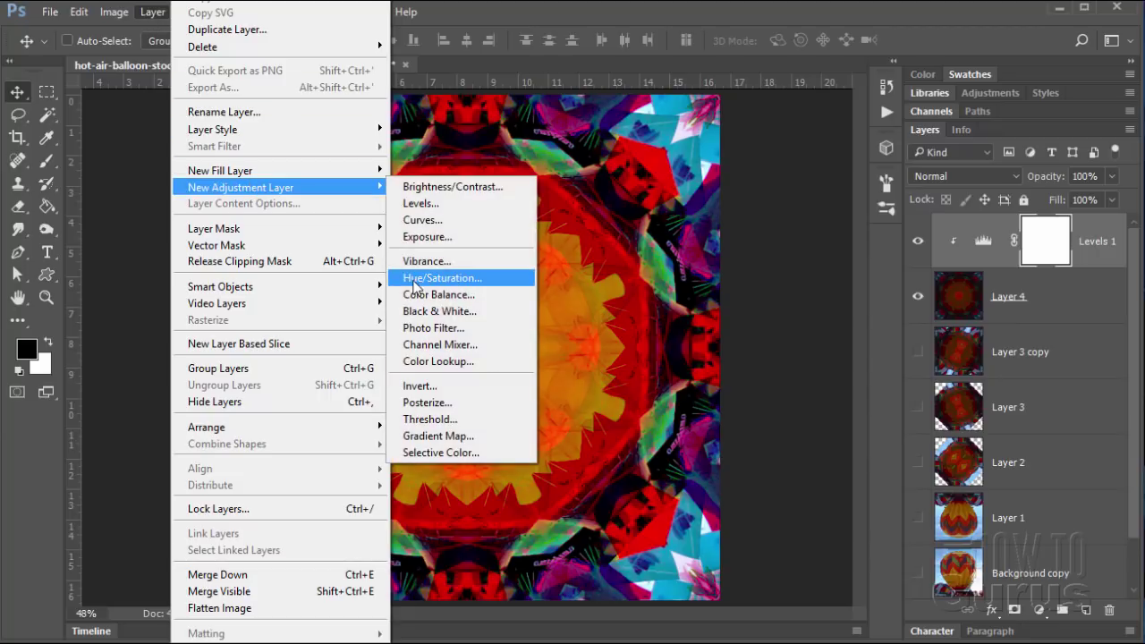
{"action": "left_click", "coordinate": [447, 278]}
{"action": "left_click", "coordinate": [253, 247]}
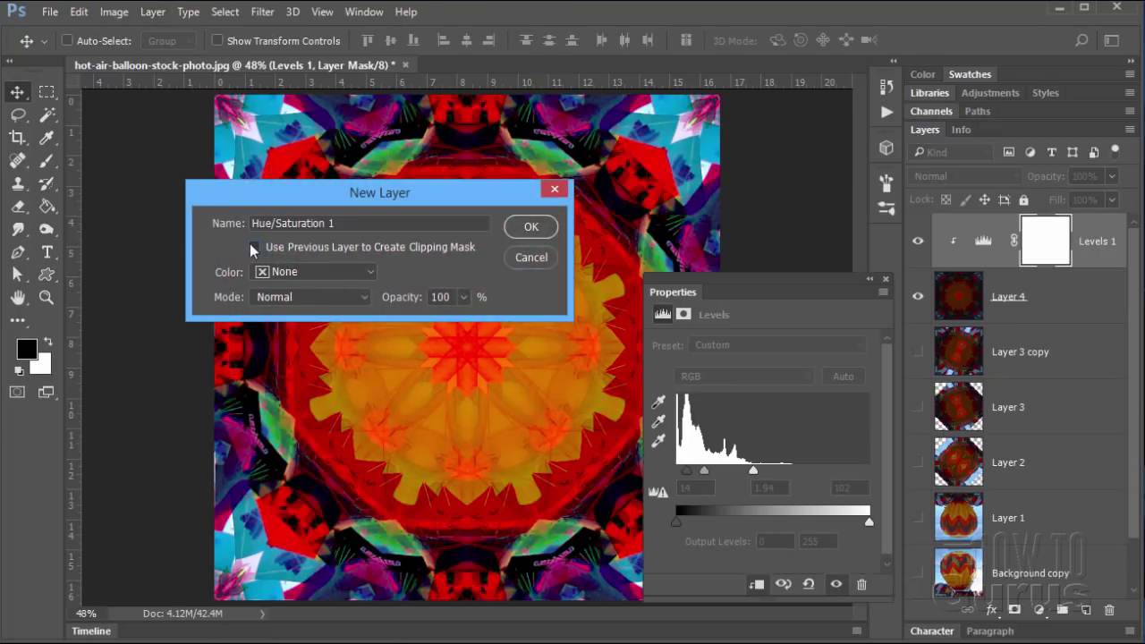
{"action": "left_click", "coordinate": [531, 229]}
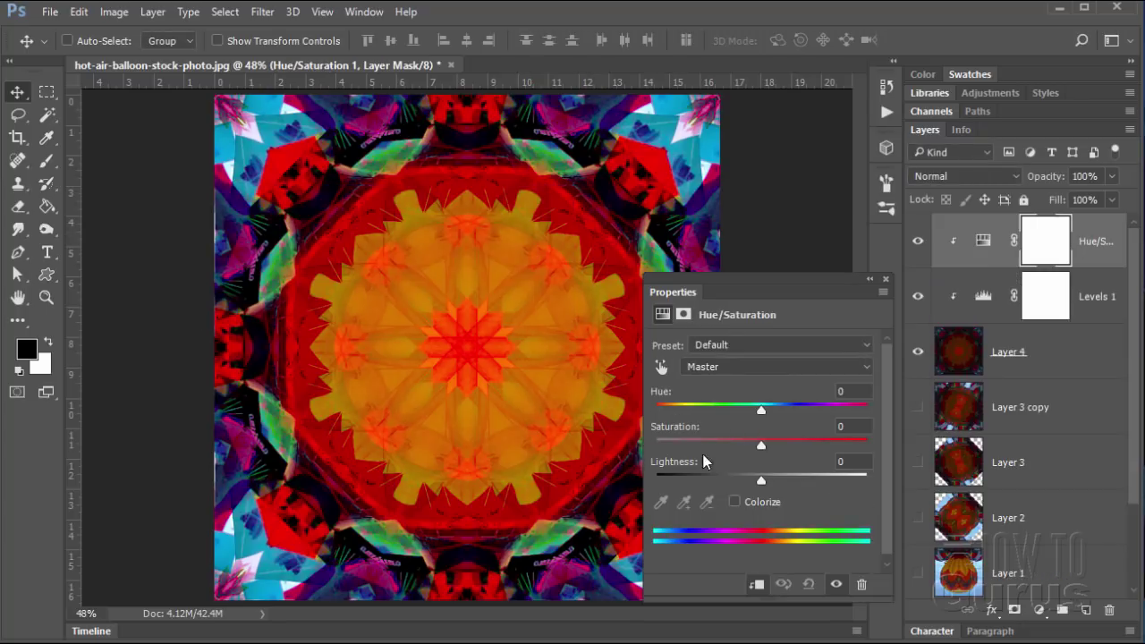
Set Saturation to +100 and Lightness to +5.
{"action": "left_click_drag", "start_coordinate": [762, 446], "coordinate": [866, 458]}
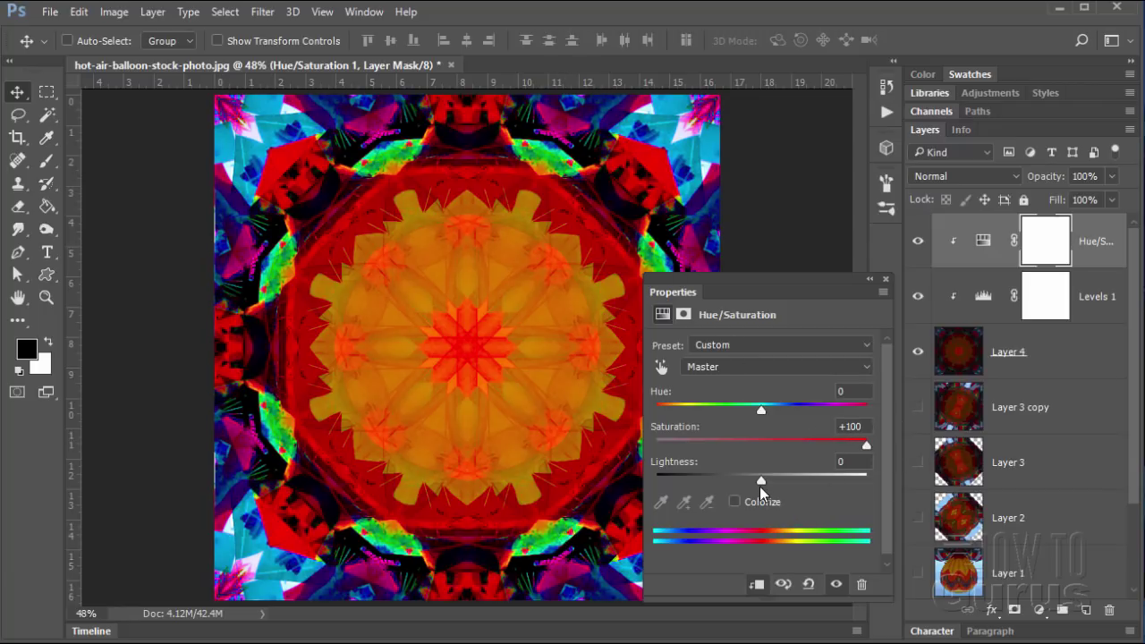
{"action": "mouse_move", "coordinate": [759, 483]}
{"action": "left_mouse_down"}
{"action": "mouse_move", "coordinate": [748, 484]}
{"action": "mouse_move", "coordinate": [769, 481]}
{"action": "left_mouse_up"}
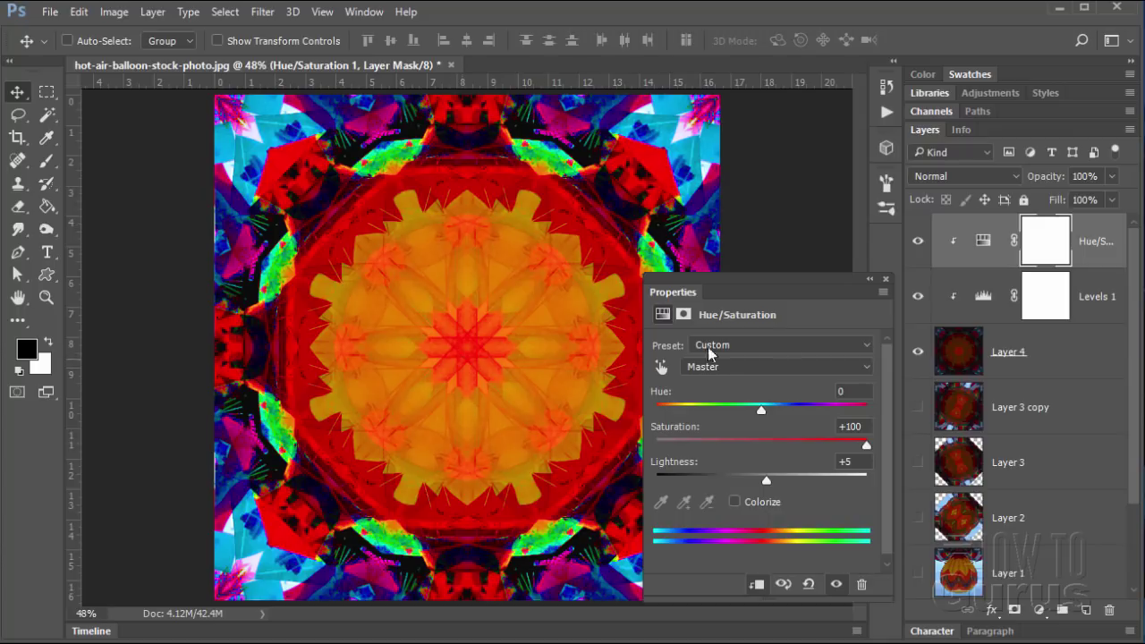
{"action": "left_click", "coordinate": [886, 280]}
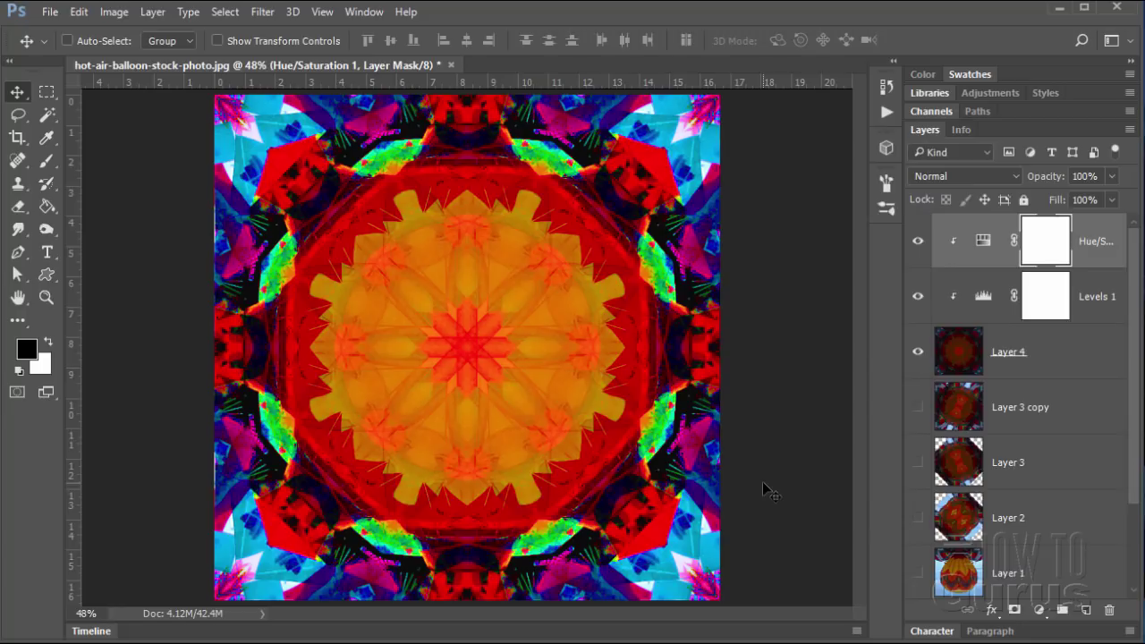
Duplicate Layer 4 and move Layer 4 copy to the top of the layer stack.
{"action": "left_click", "coordinate": [1043, 351]}
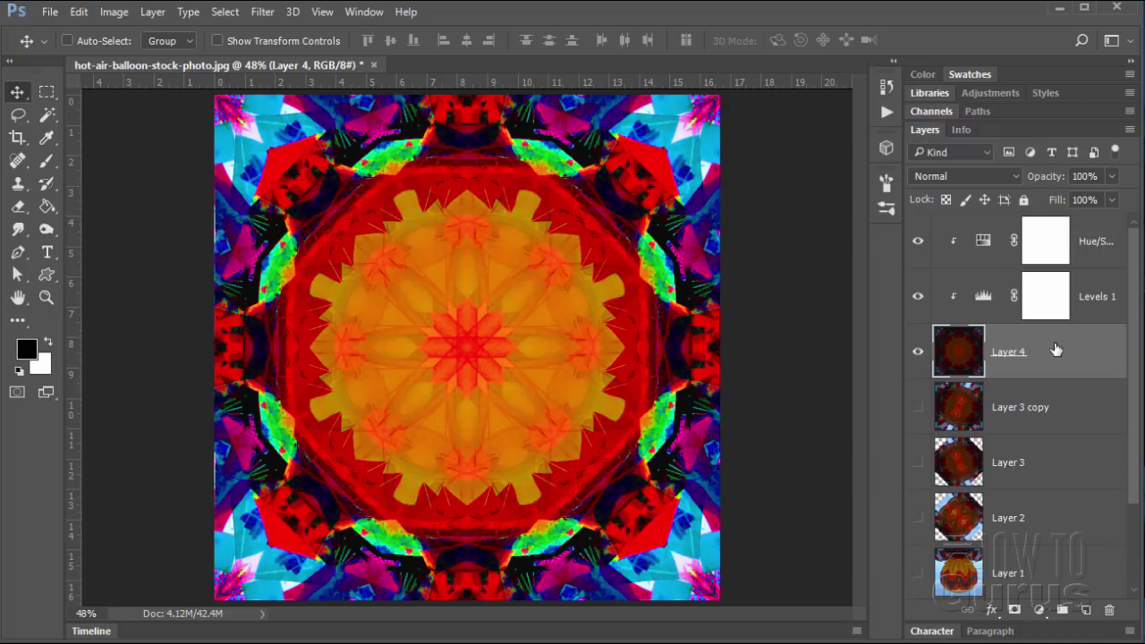
{"action": "left_click_drag", "start_coordinate": [1056, 349], "coordinate": [1086, 609]}
{"action": "left_click_drag", "start_coordinate": [1044, 360], "coordinate": [1053, 225]}
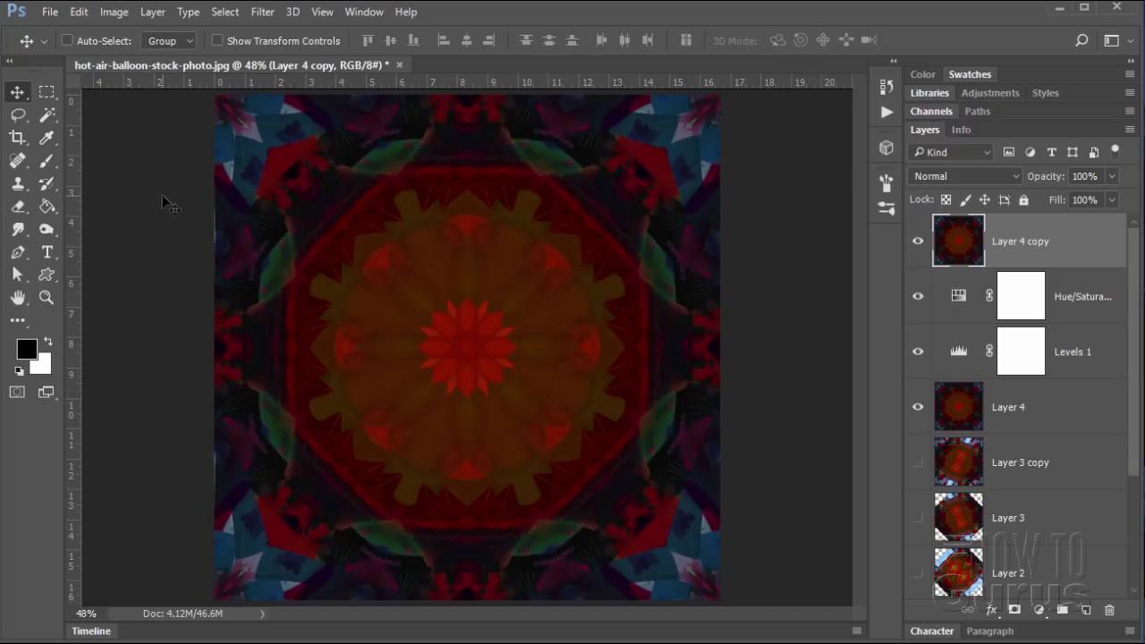
Scale Layer 4 copy proportionally to 70% width and height with Free Transform.
{"action": "key", "text": "ctrl+t"}
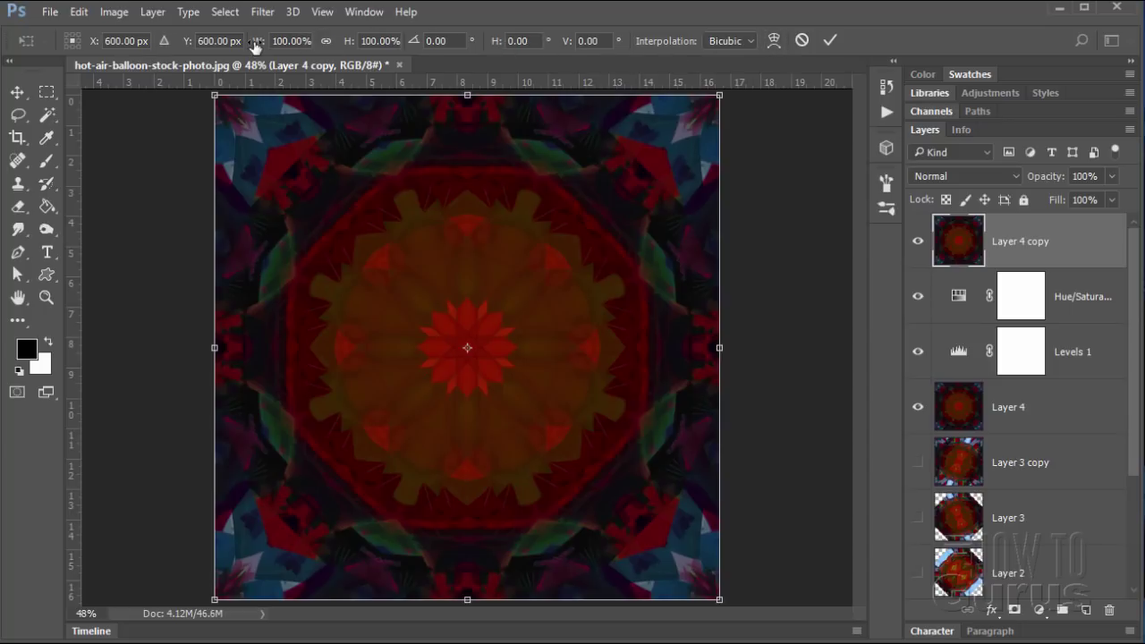
{"action": "left_click", "coordinate": [327, 40]}
{"action": "left_click_drag", "start_coordinate": [274, 42], "coordinate": [314, 43]}
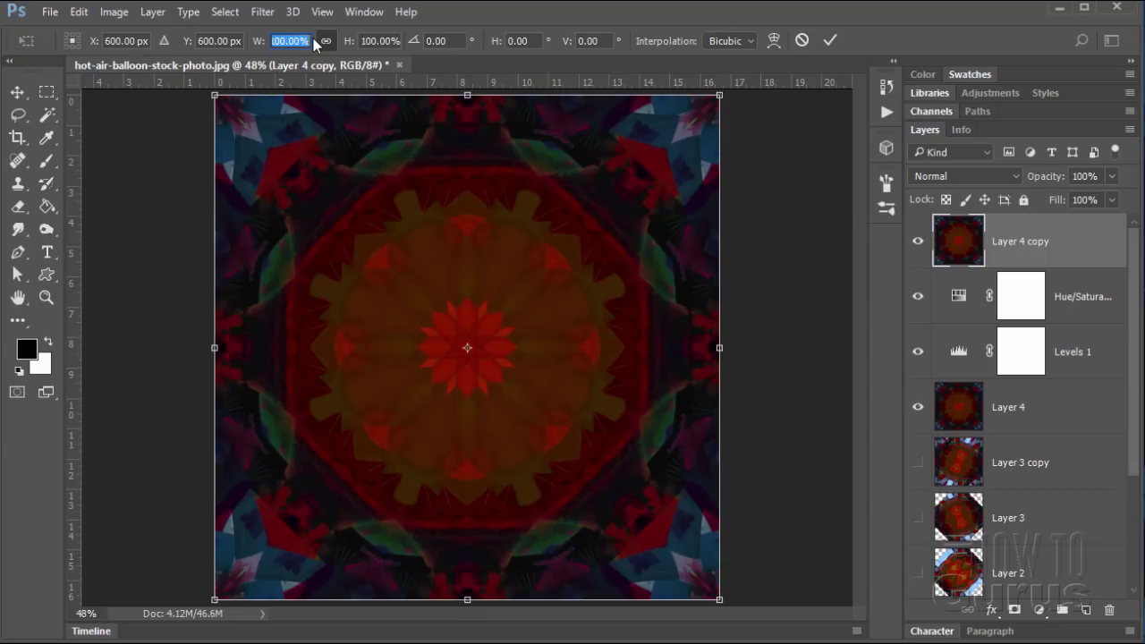
{"action": "type", "text": "70"}
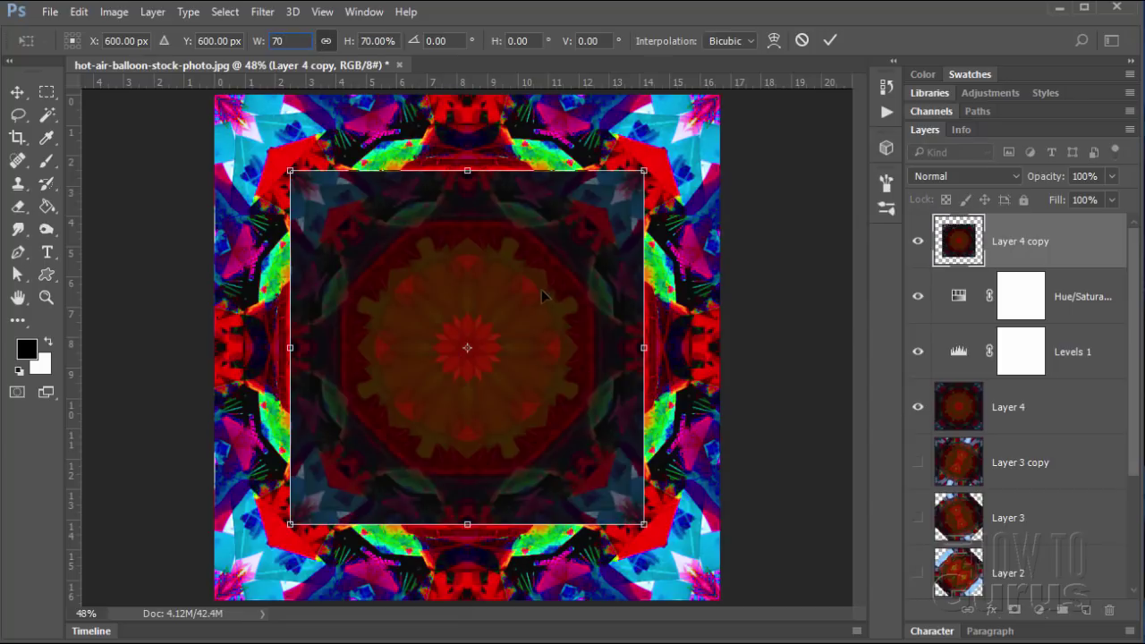
{"action": "left_click", "coordinate": [831, 40]}
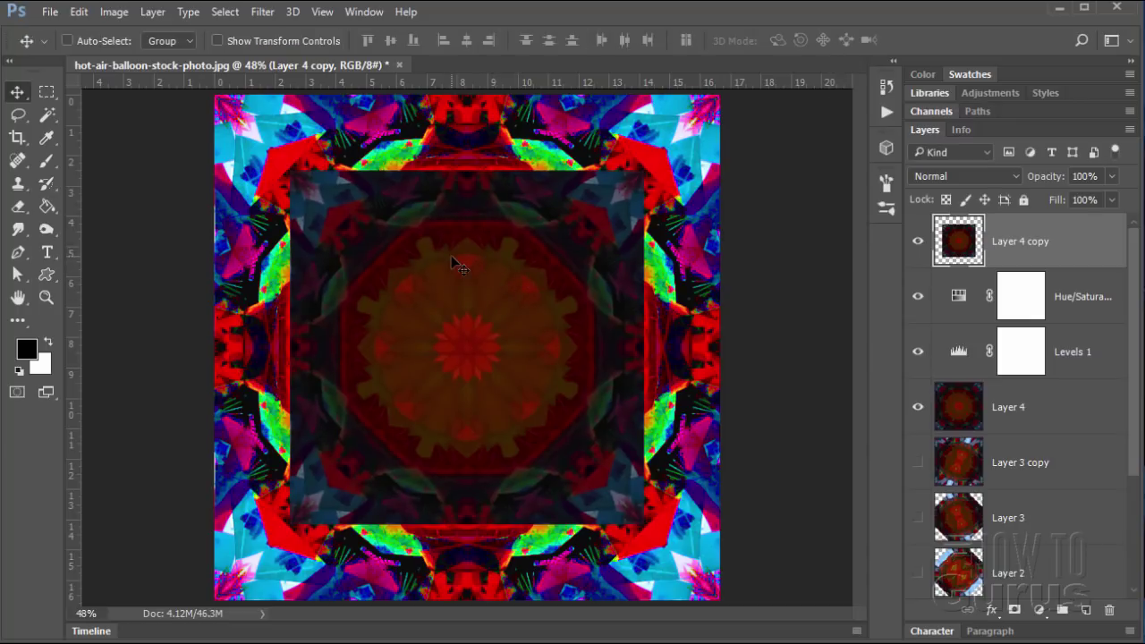
Rotate Layer 4 copy by 45° so it becomes a diamond.
{"action": "key", "text": "ctrl+t"}
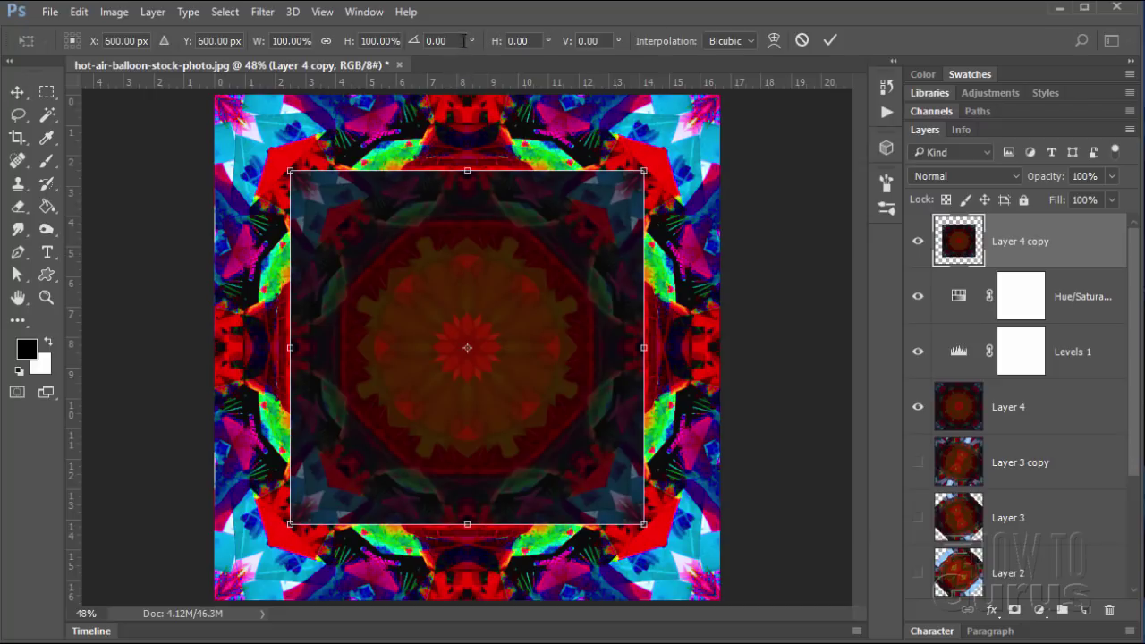
{"action": "left_click", "coordinate": [438, 41]}
{"action": "type", "text": "45"}
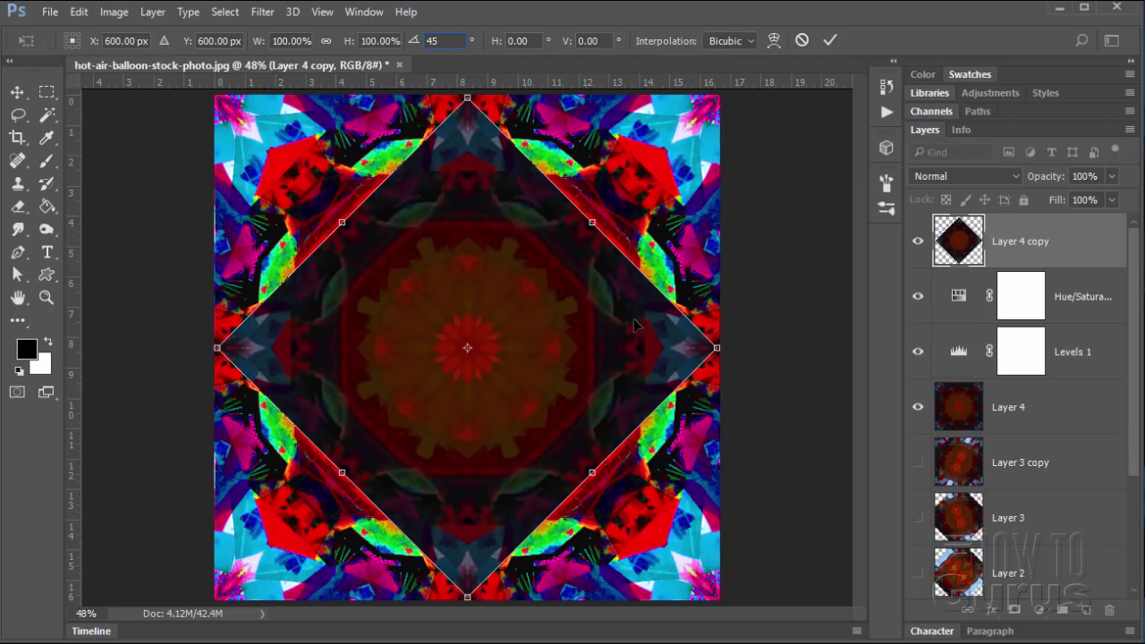
{"action": "left_click", "coordinate": [830, 40]}
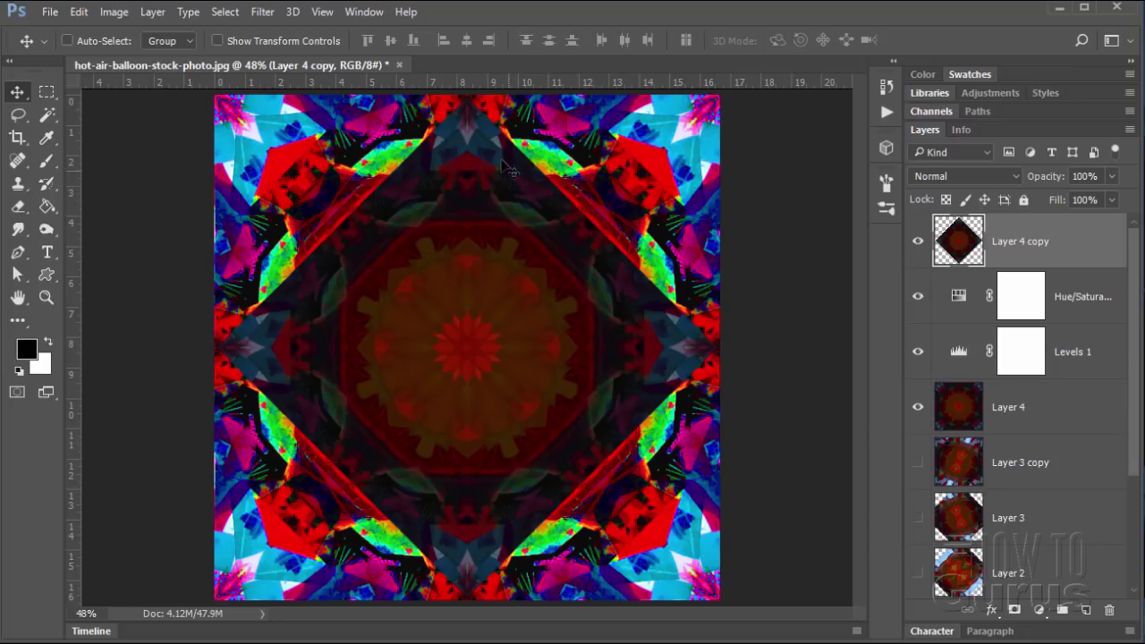
Add a Hue/Saturation adjustment layer clipped to Layer 4 copy.
{"action": "left_click", "coordinate": [153, 12]}
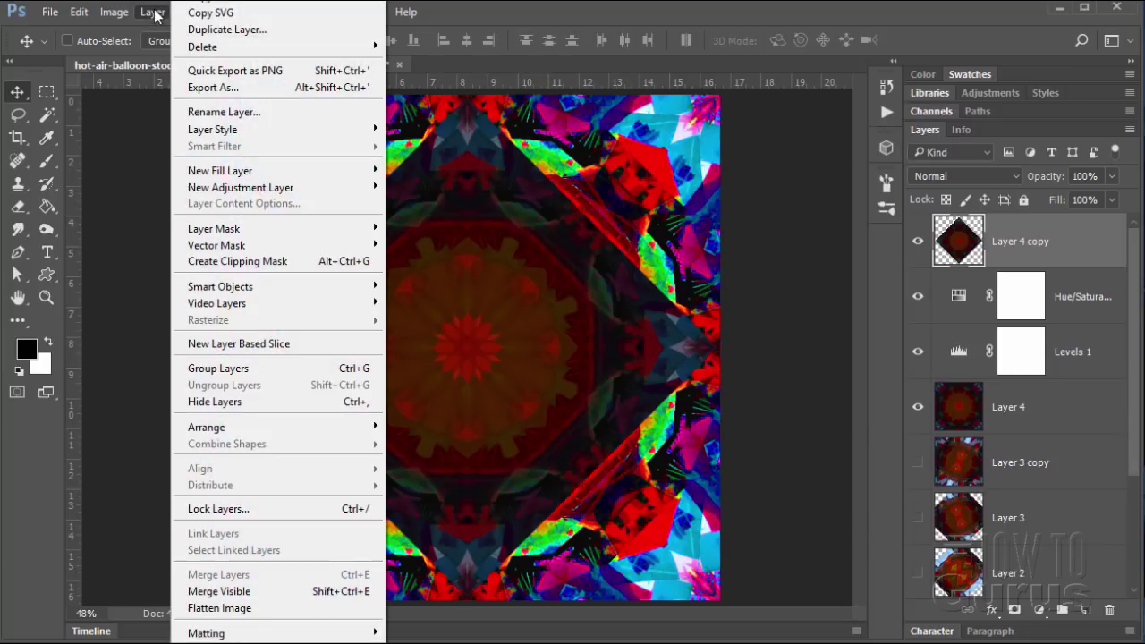
{"action": "mouse_move", "coordinate": [229, 193]}
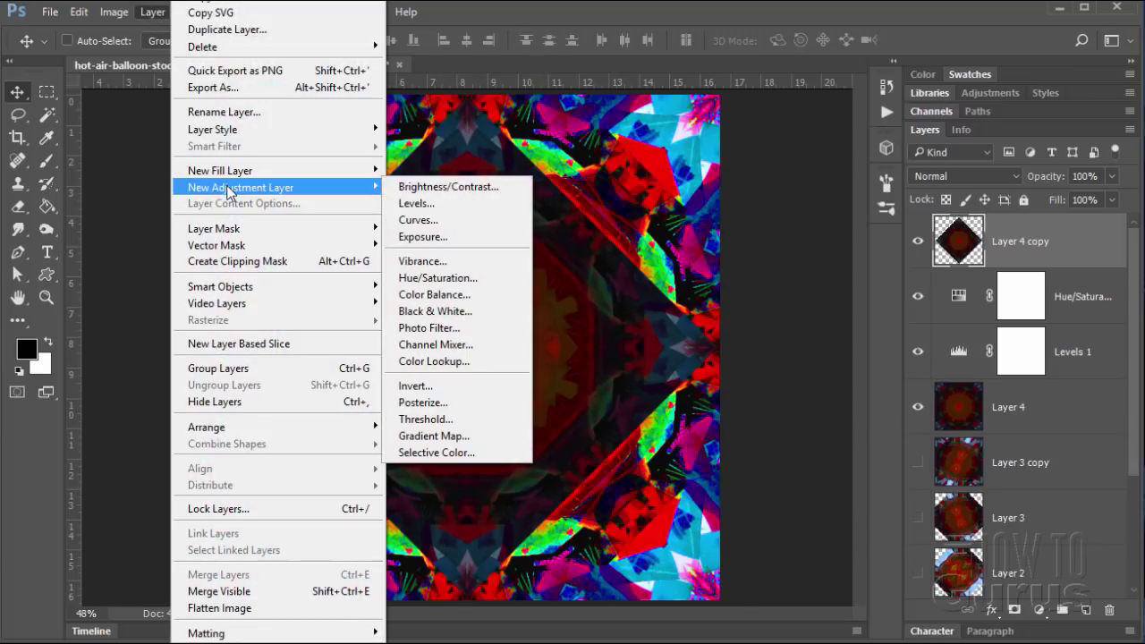
{"action": "left_click", "coordinate": [472, 278]}
{"action": "left_click", "coordinate": [263, 244]}
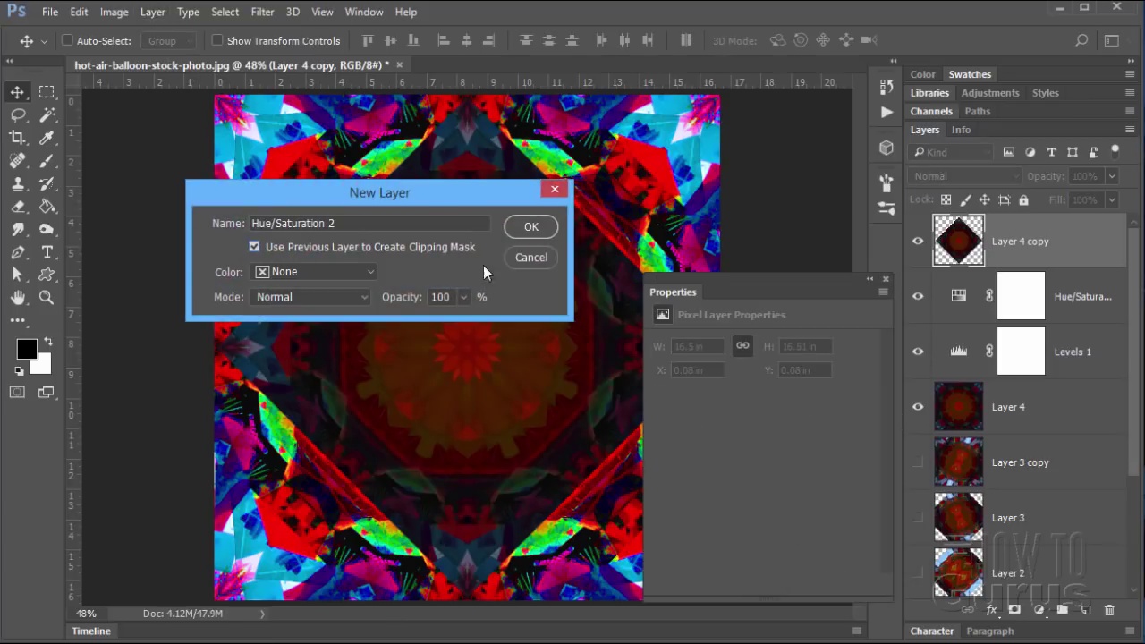
{"action": "left_click", "coordinate": [521, 232]}
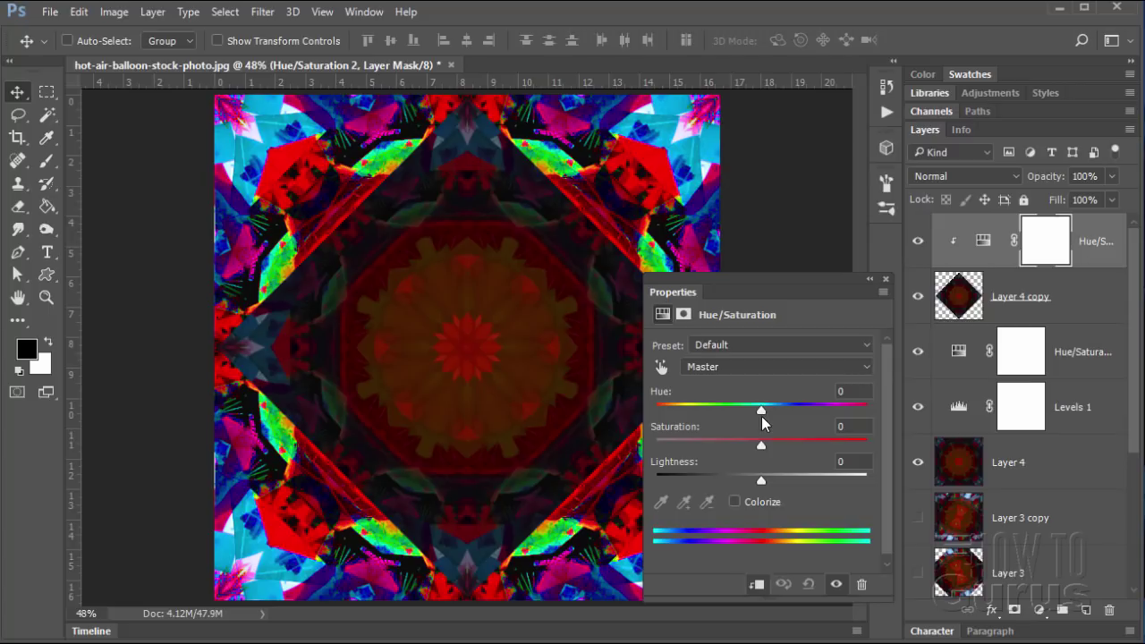
Set the Hue/Saturation to Hue +78, Saturation +100 and Lightness +8.
{"action": "left_click_drag", "start_coordinate": [761, 444], "coordinate": [775, 481]}
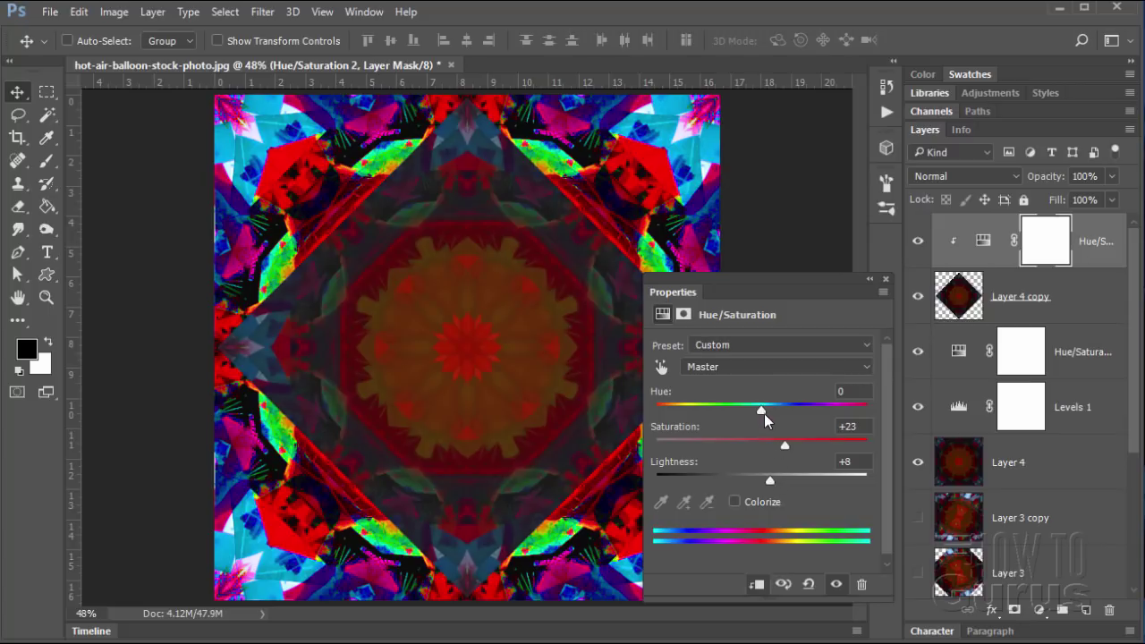
{"action": "left_click_drag", "start_coordinate": [762, 409], "coordinate": [823, 409]}
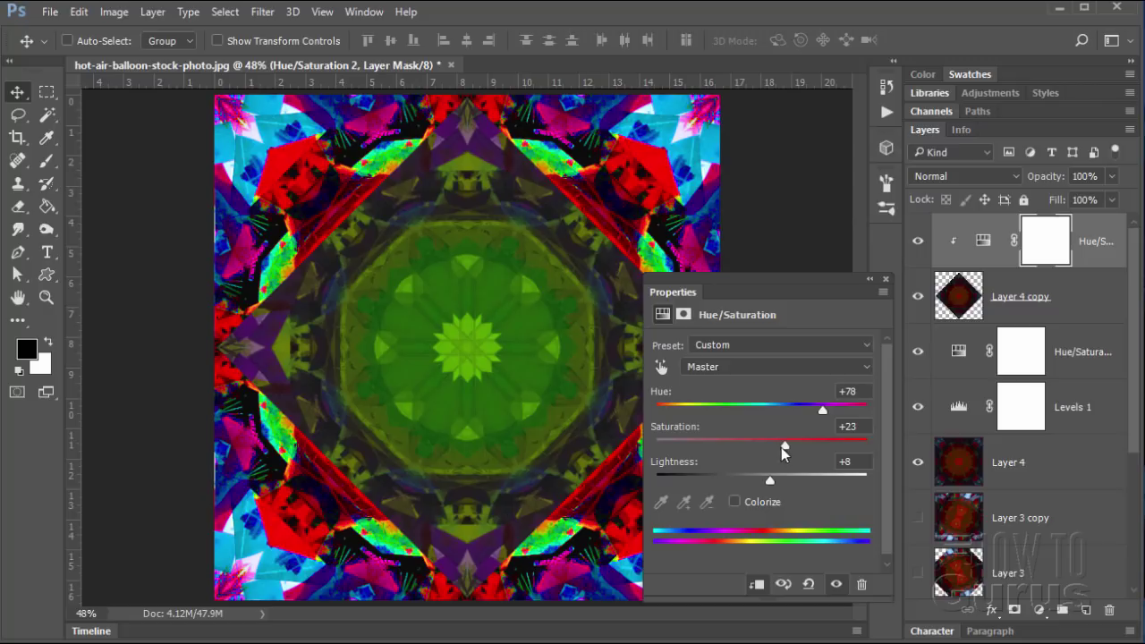
{"action": "left_click_drag", "start_coordinate": [782, 448], "coordinate": [888, 446]}
{"action": "left_click", "coordinate": [887, 279]}
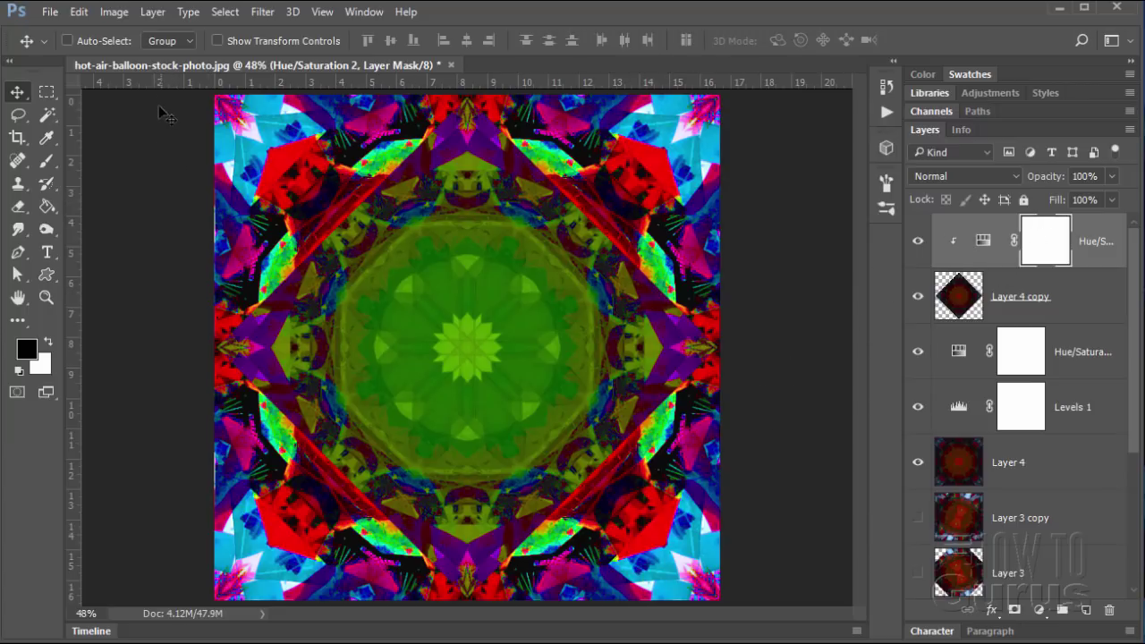
Add a Levels adjustment layer clipped to the diamond layer.
{"action": "left_click", "coordinate": [153, 13]}
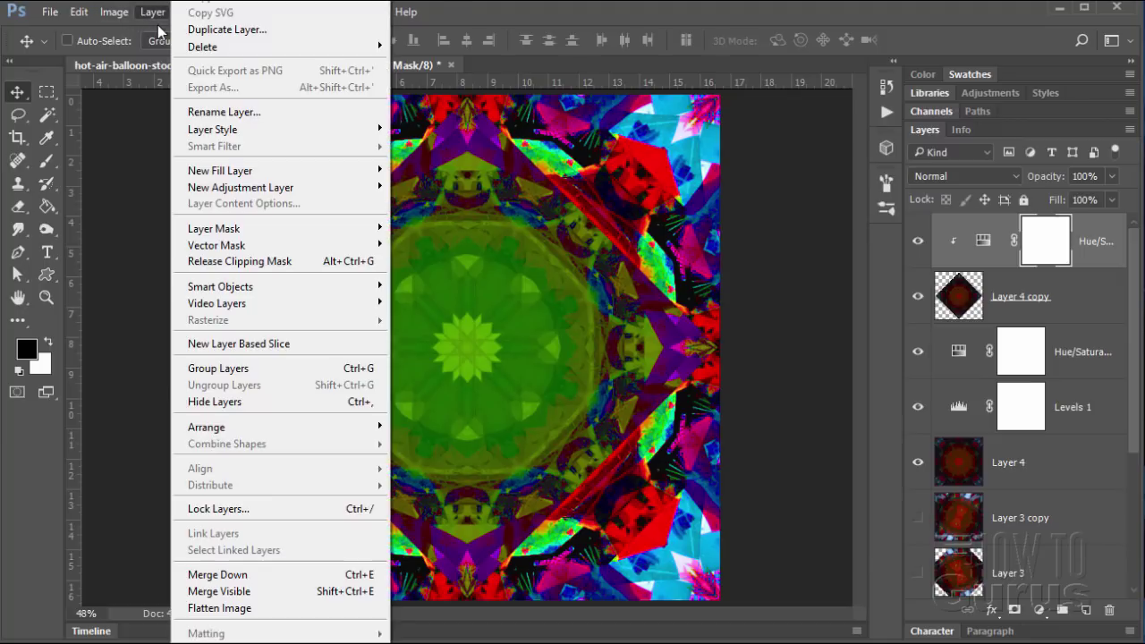
{"action": "mouse_move", "coordinate": [268, 187]}
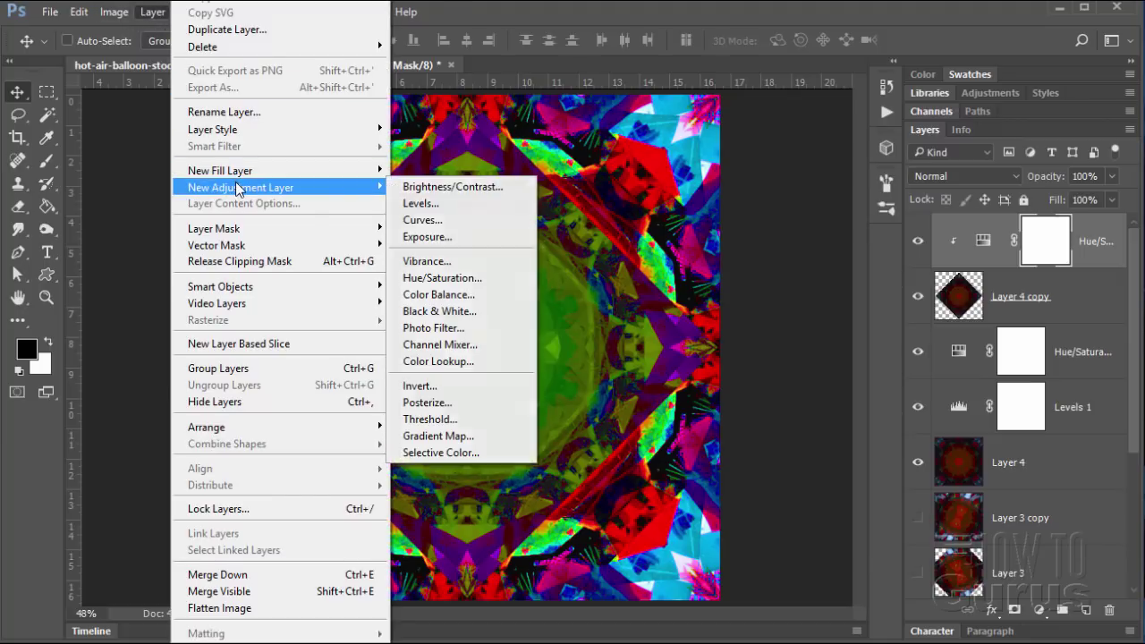
{"action": "left_click", "coordinate": [451, 205]}
{"action": "left_click", "coordinate": [255, 247]}
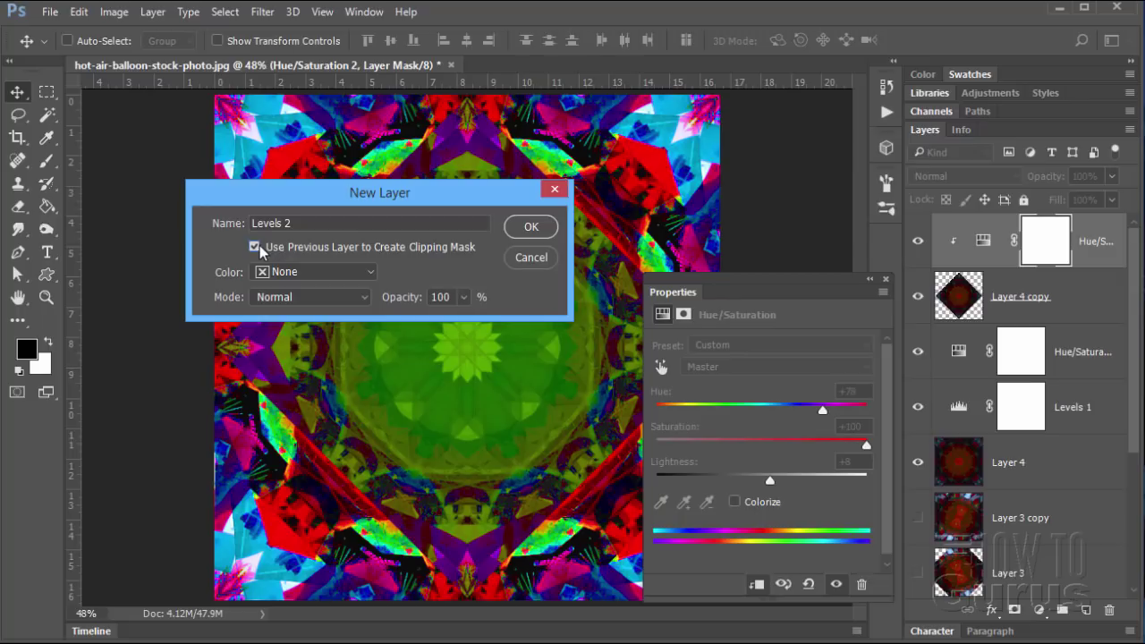
{"action": "left_click", "coordinate": [536, 229]}
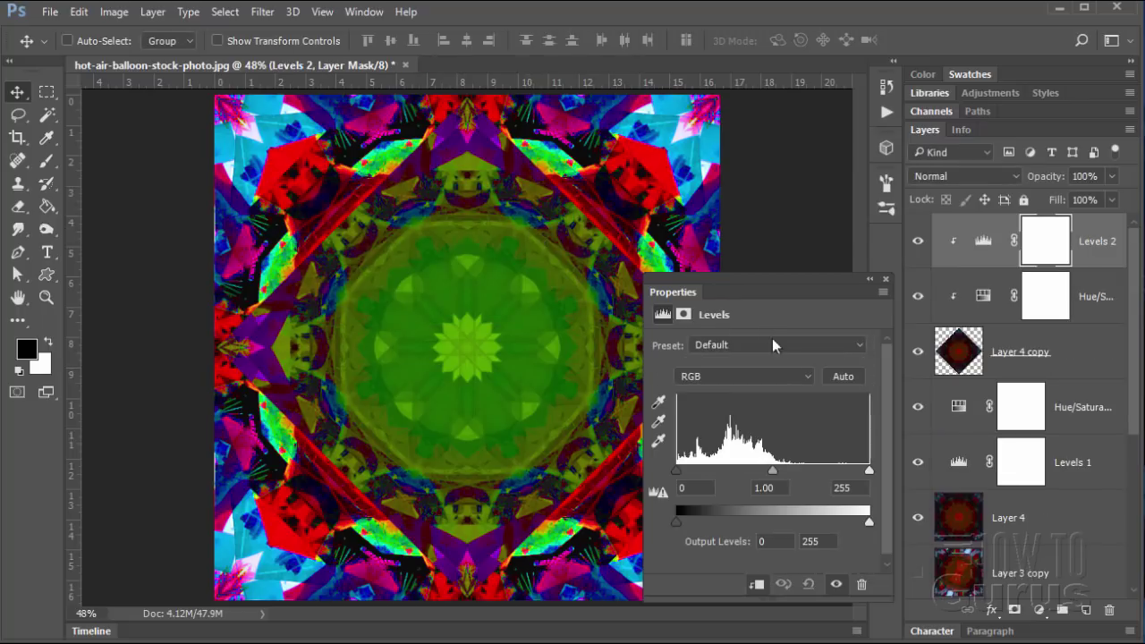
Set the Levels input sliders to 41 black, 1.39 midtones and 180 white.
{"action": "left_click_drag", "start_coordinate": [773, 470], "coordinate": [750, 472]}
{"action": "left_click_drag", "start_coordinate": [678, 473], "coordinate": [699, 472]}
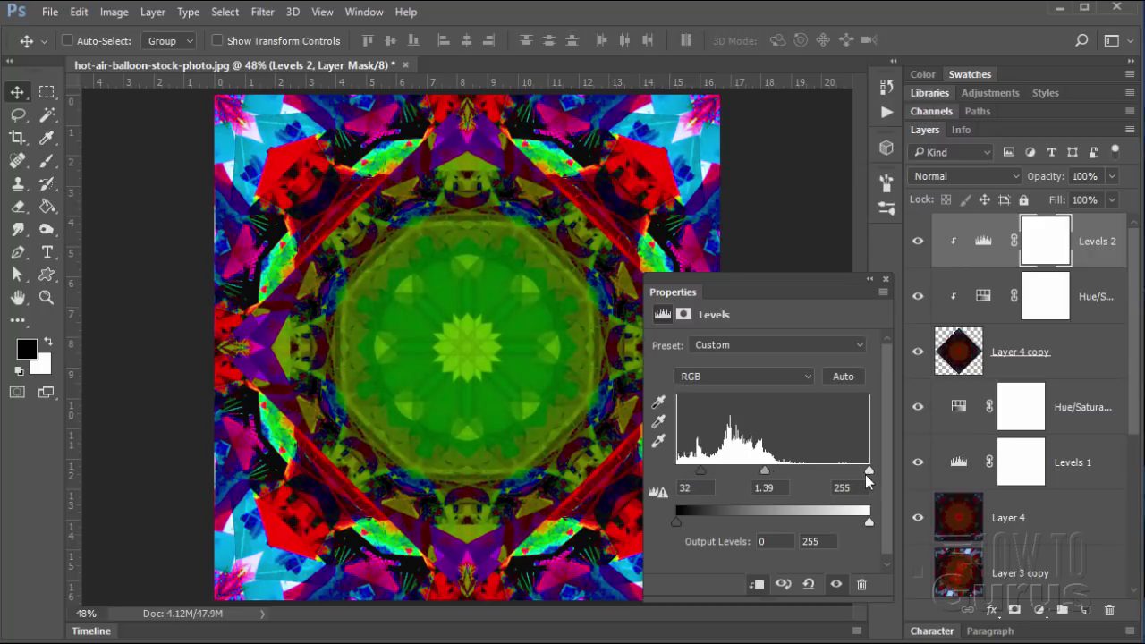
{"action": "left_click_drag", "start_coordinate": [868, 471], "coordinate": [824, 470]}
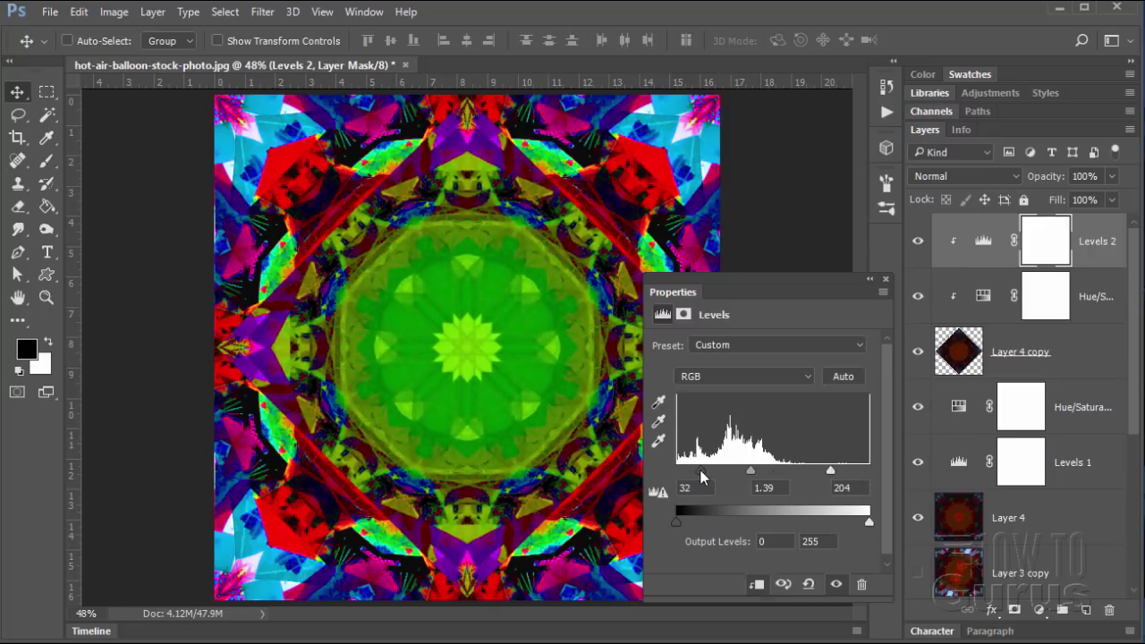
{"action": "left_click_drag", "start_coordinate": [702, 469], "coordinate": [707, 469]}
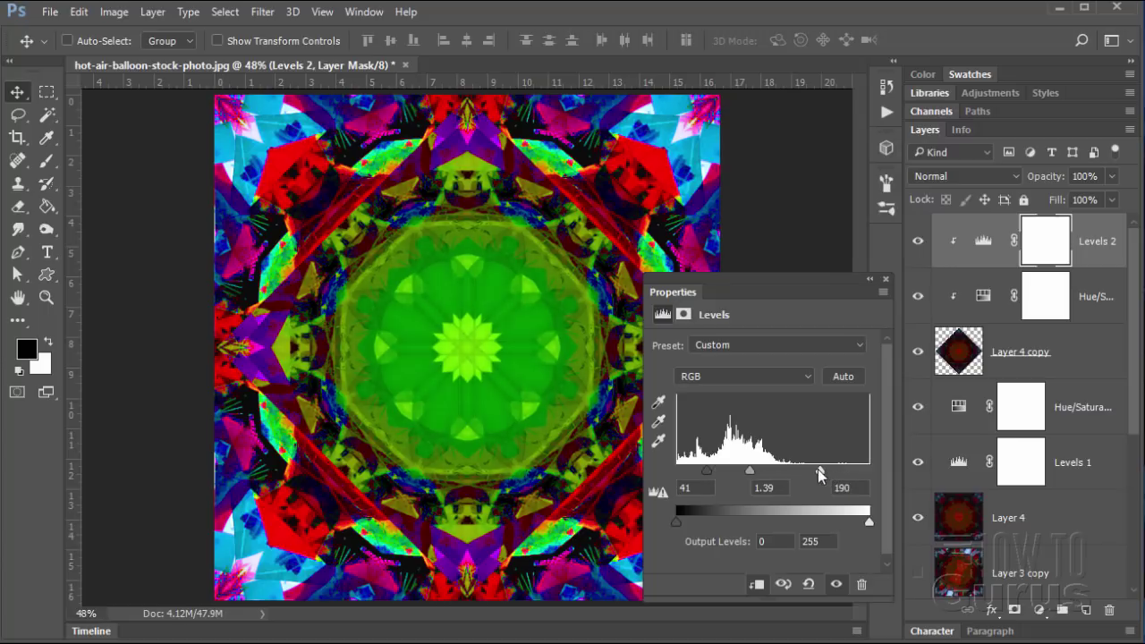
{"action": "left_click_drag", "start_coordinate": [818, 472], "coordinate": [750, 470]}
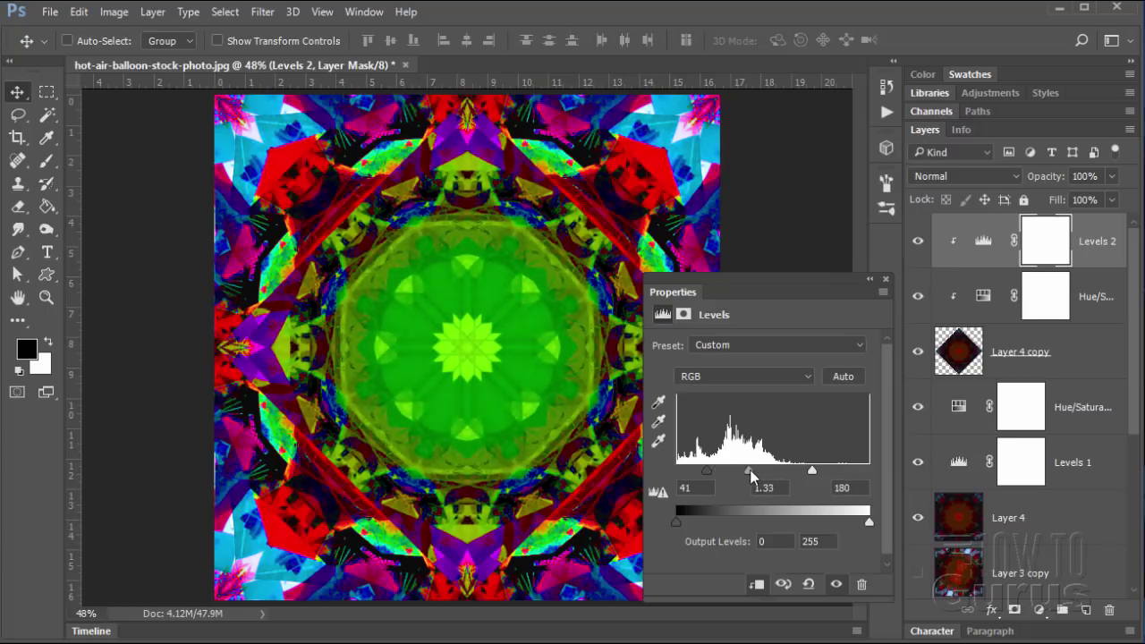
{"action": "left_click", "coordinate": [886, 279]}
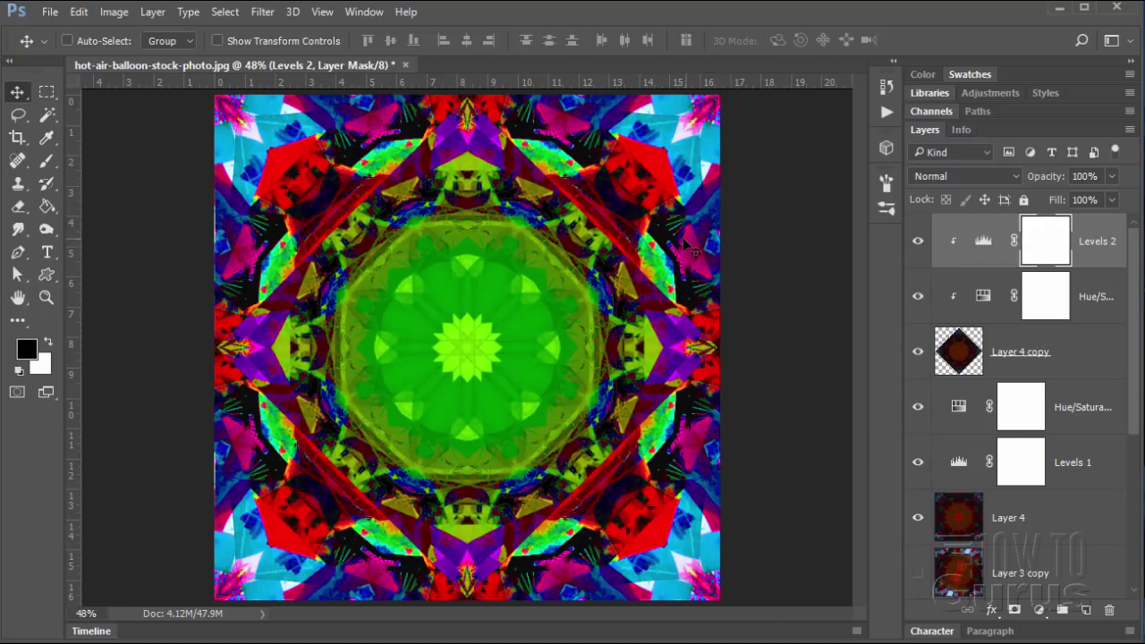
Toggle Layer 4 copy's visibility to compare, ending with the diamond hidden.
{"action": "left_click", "coordinate": [920, 354]}
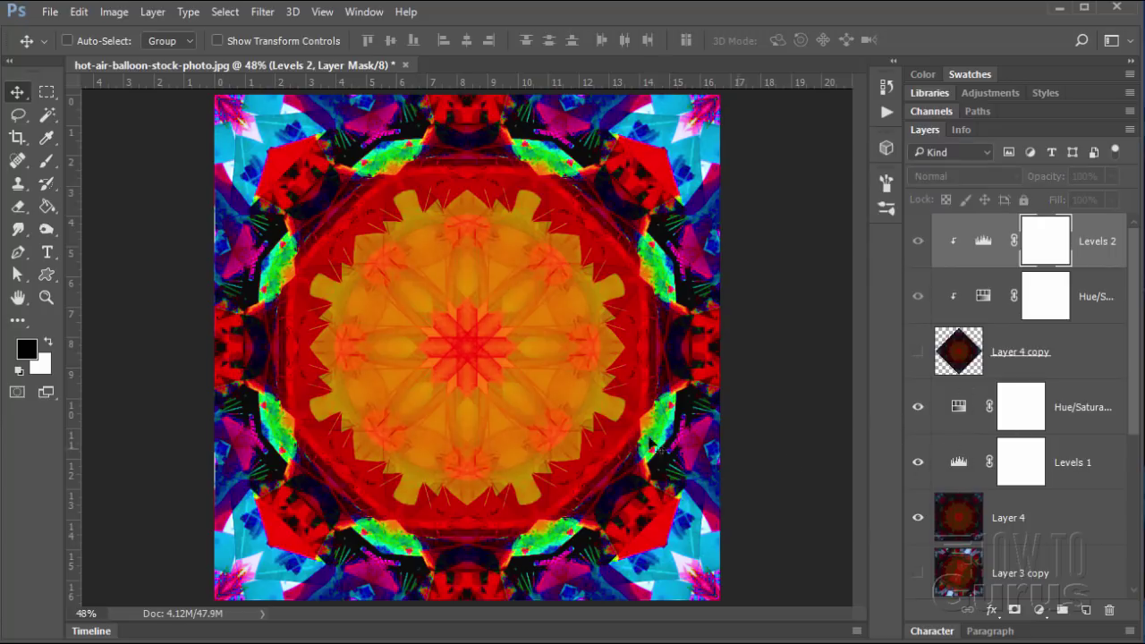
{"action": "left_click", "coordinate": [919, 353]}
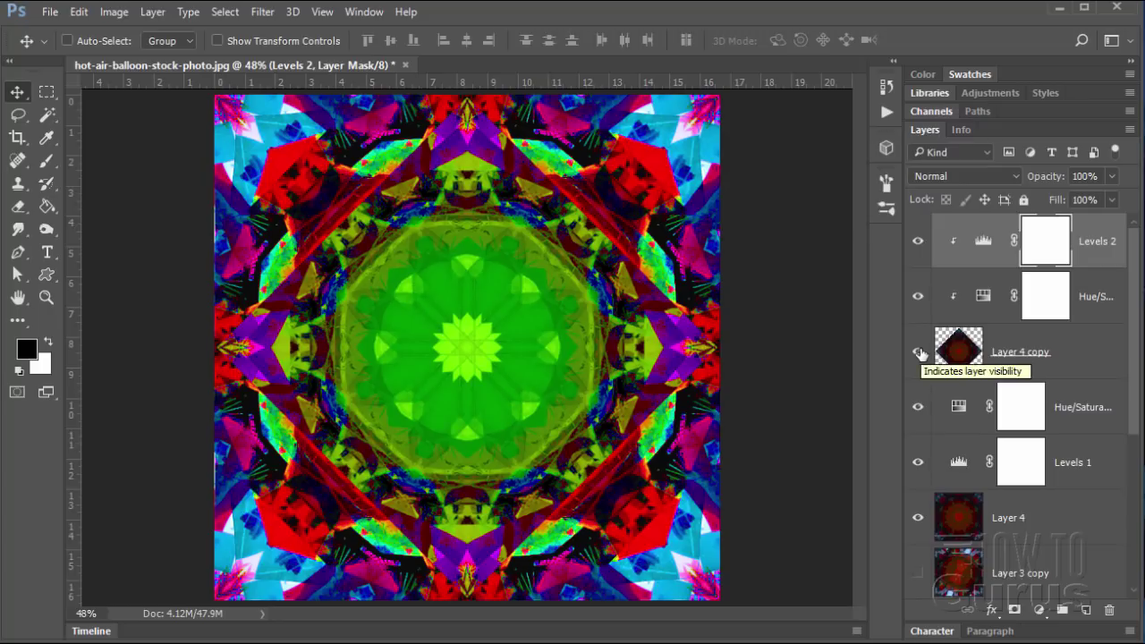
{"action": "left_click", "coordinate": [919, 353]}
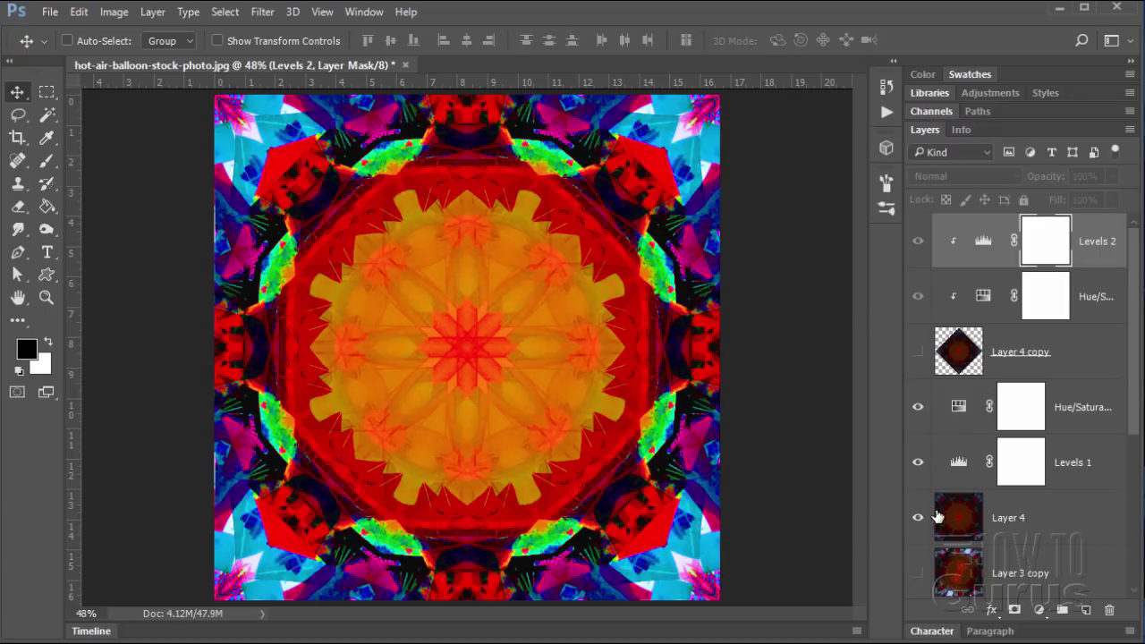
{"action": "left_click", "coordinate": [919, 353]}
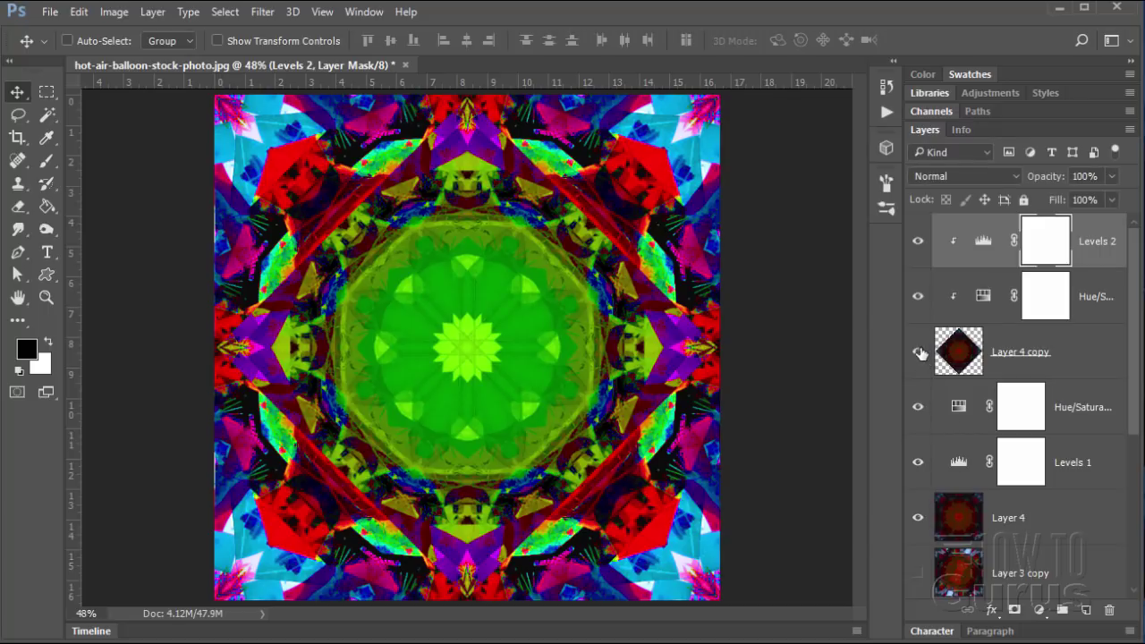
{"action": "left_click", "coordinate": [920, 353]}
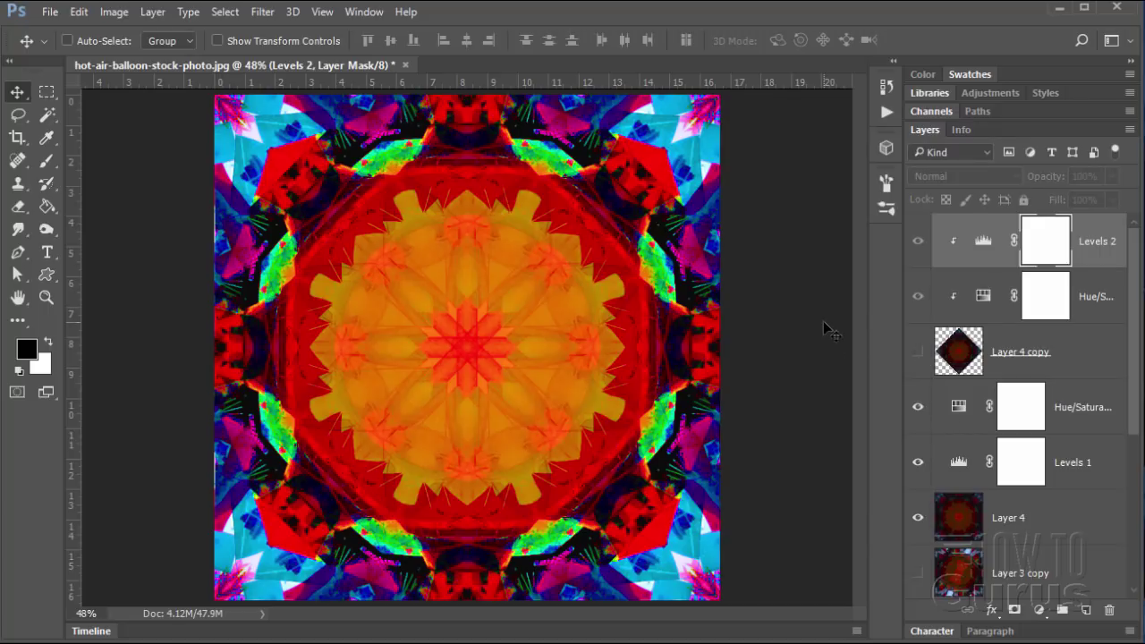